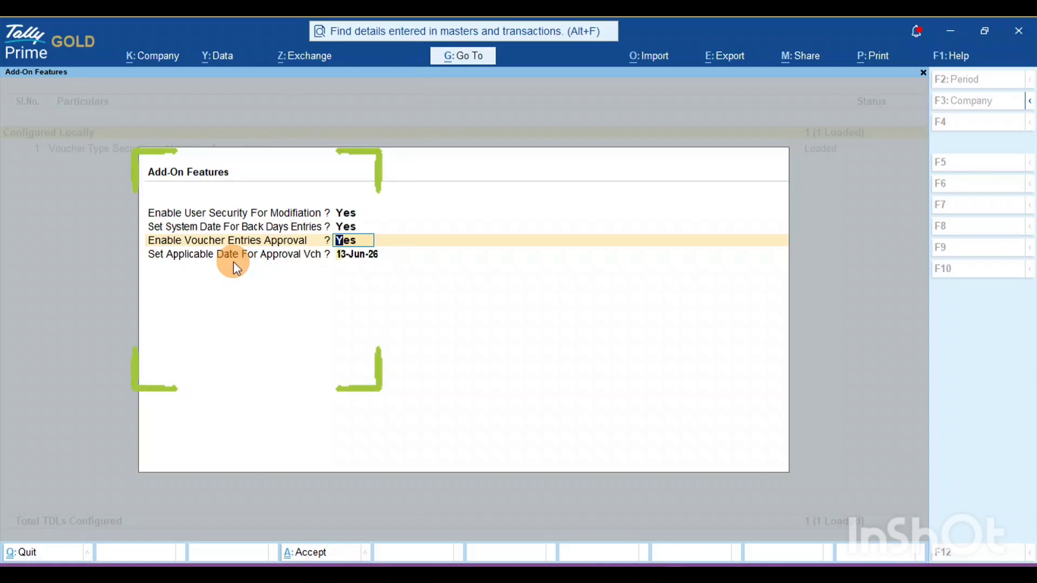
- Accept the add-on features with voucher entries approval set to Yes and 13-Jun-26 as the applicable approval date, and leave TDL management
key("Return")
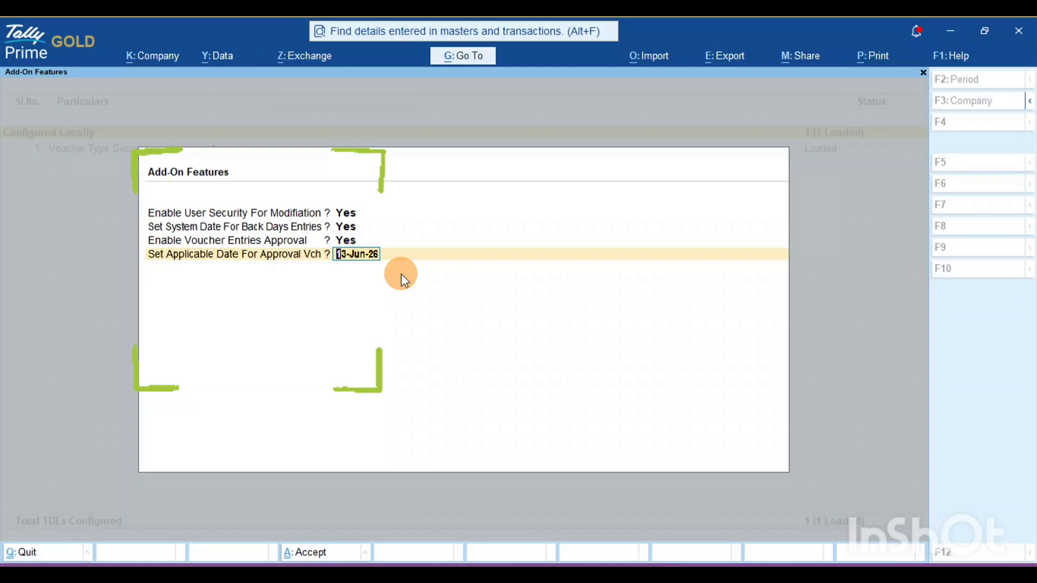
key("Return")
key("Return")
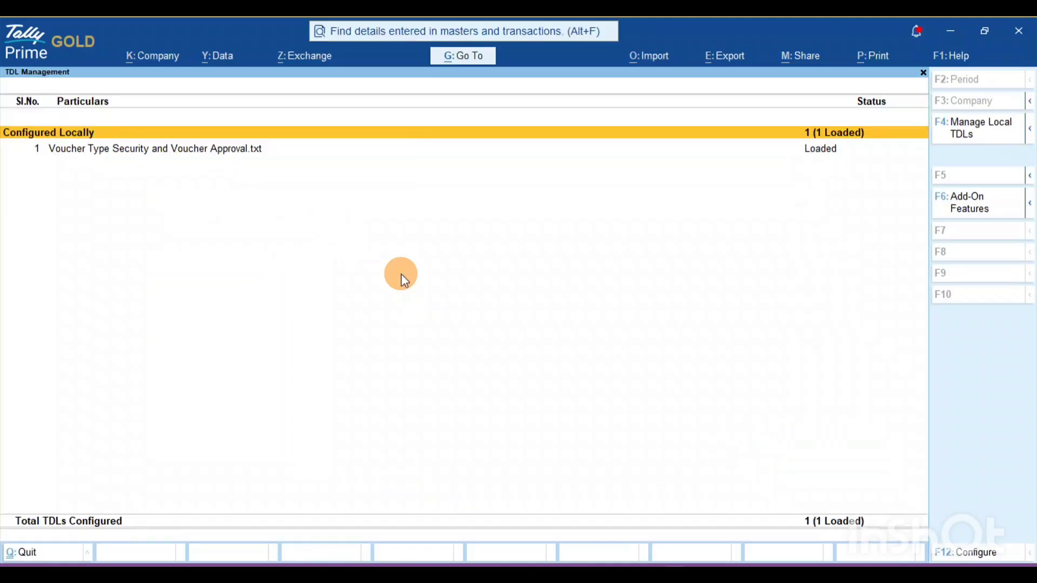
key("Escape")
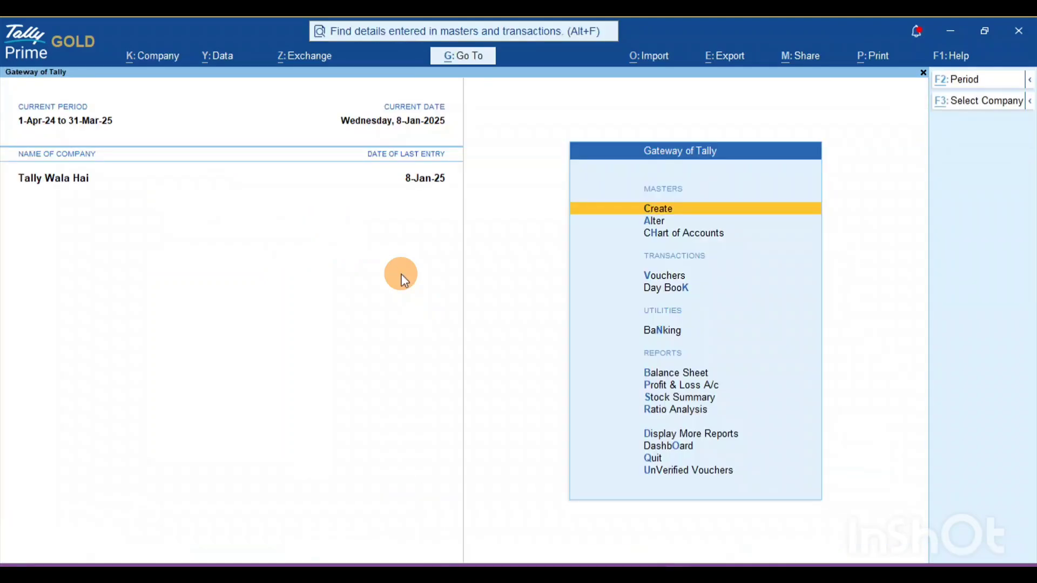
- Check the user access control settings in the company's alteration form and quit without saving
key("alt+k")
key("Down")
key("Down")
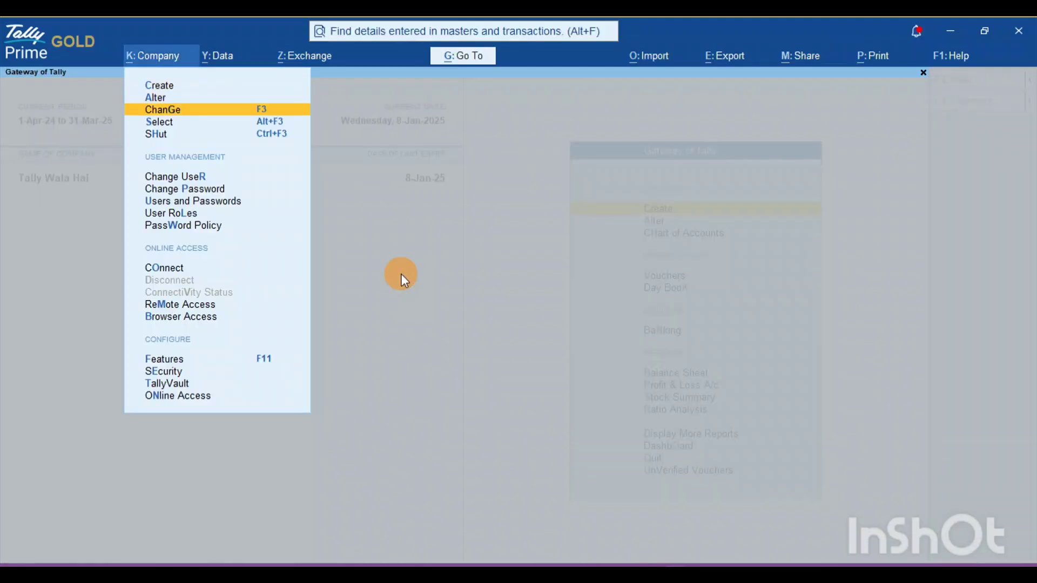
key("Up")
key("Return")
key("BackSpace")
key("Escape")
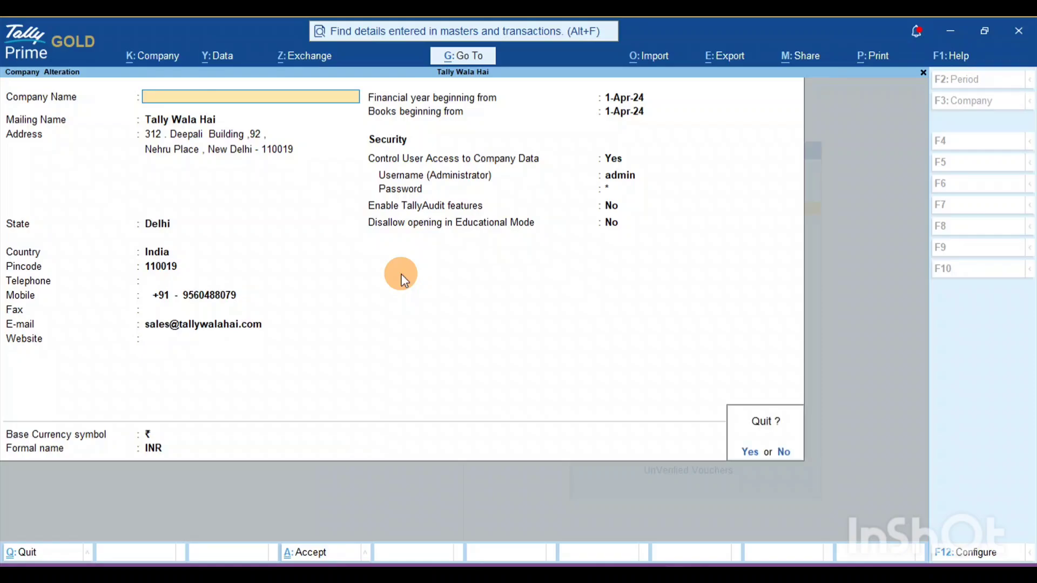
key("y")
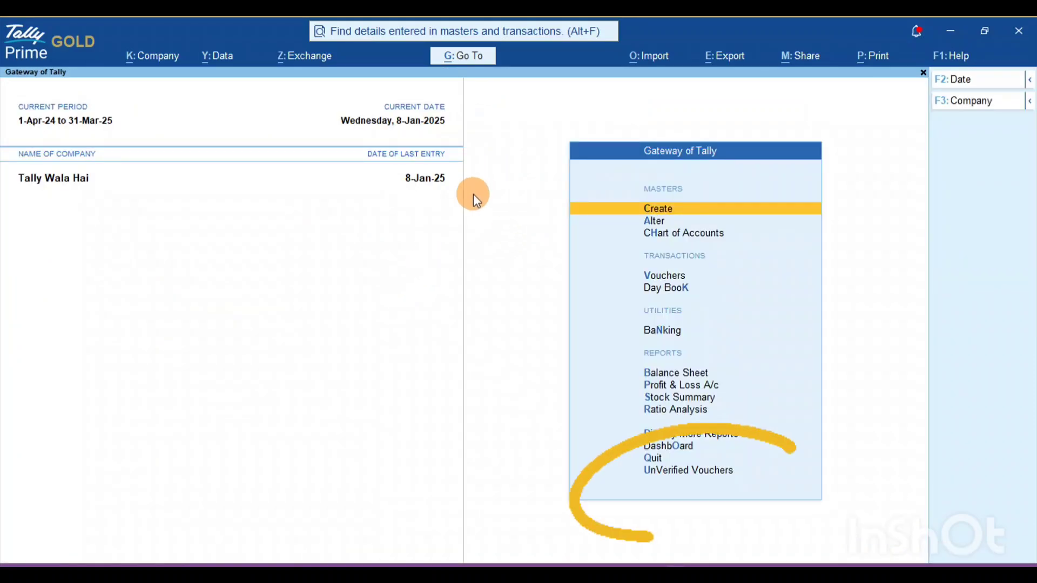
- View the UnVerified Vouchers report and return to the Gateway of Tally
left_click(668, 471)
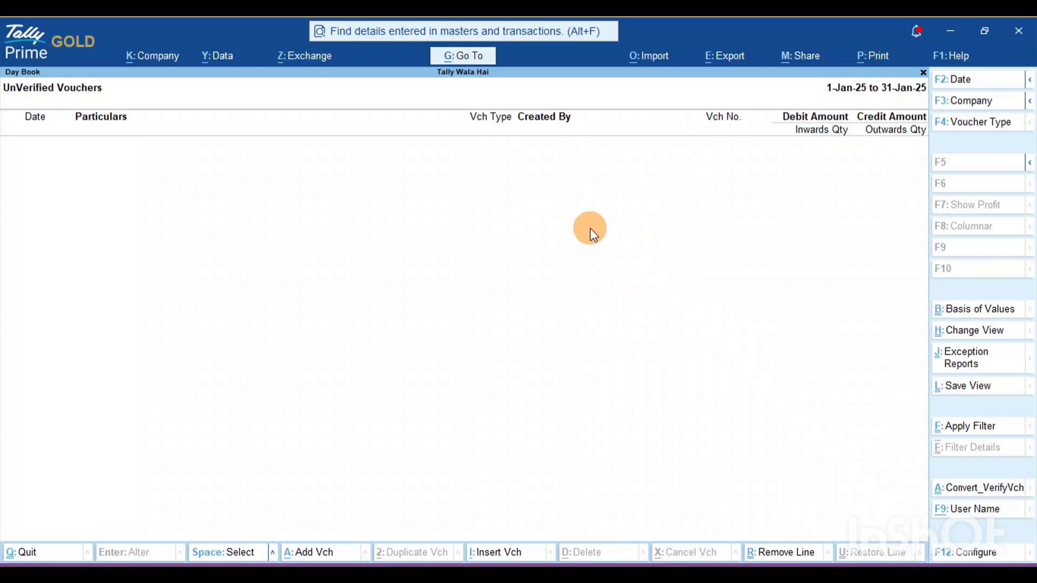
key("Escape")
key("Escape")
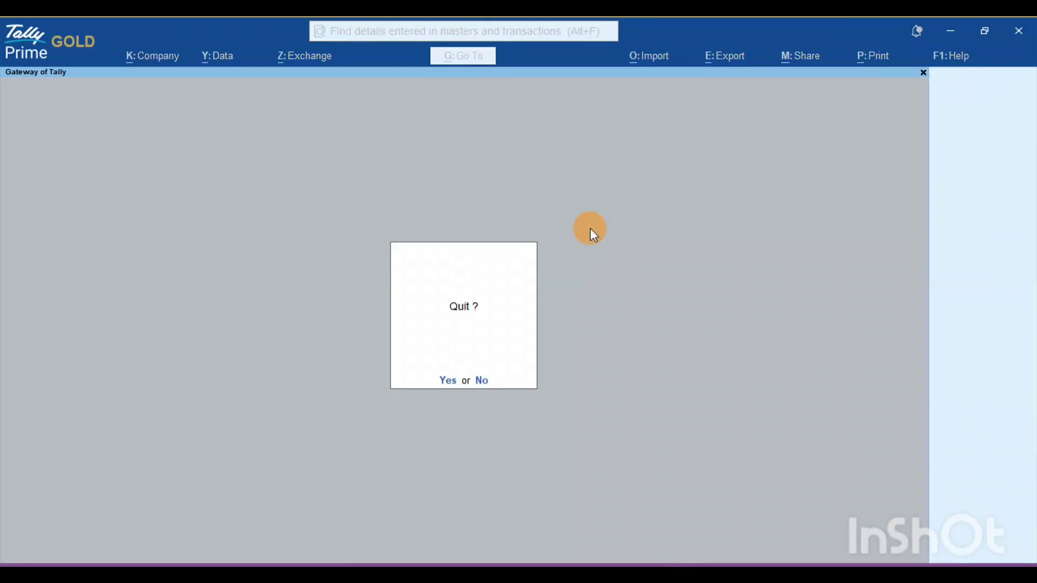
key("Escape")
- Examine the company's list of security levels under user roles, and quit without saving
key("alt+k")
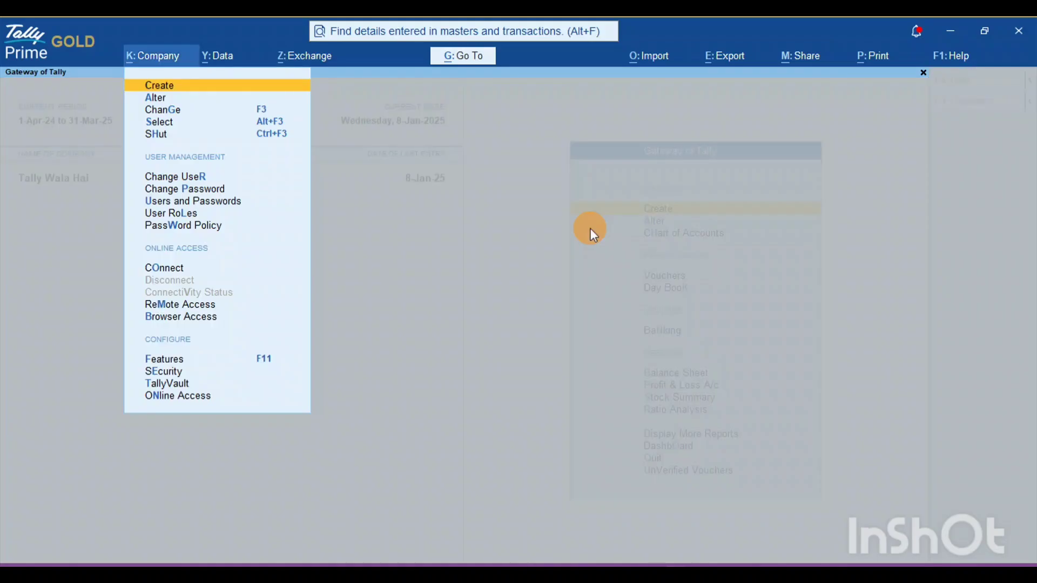
key("Down")
key("Down")
key("Down")
key("Down")
key("Down")
key("Down")
key("Down")
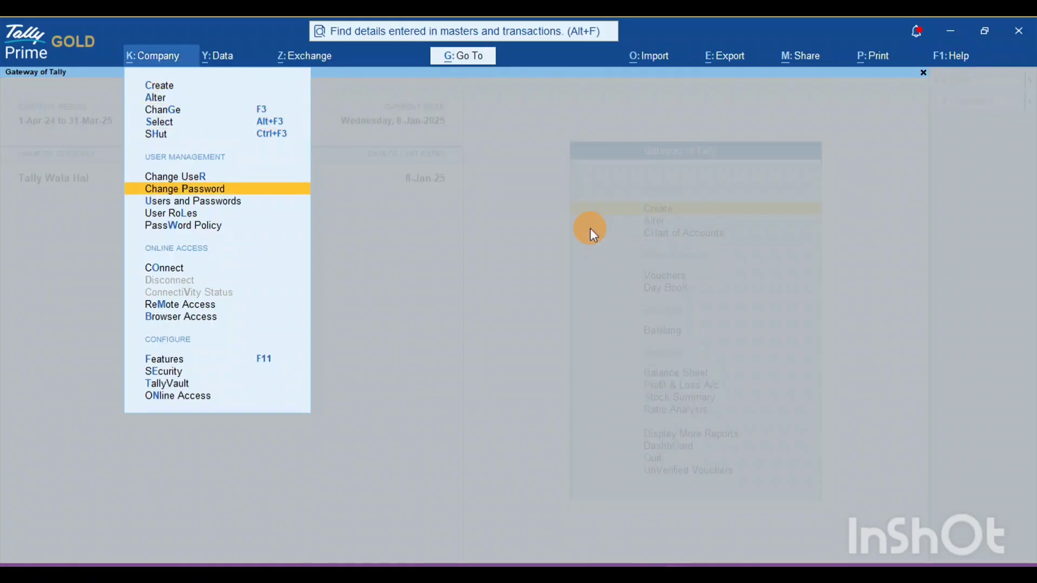
key("Down")
key("Return")
key("Down")
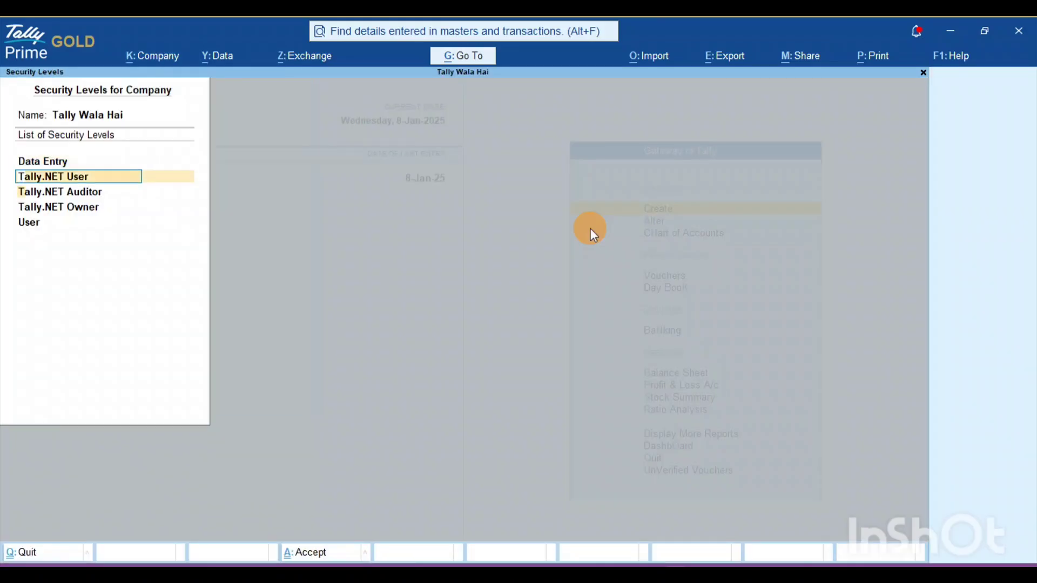
key("Down")
key("Down")
key("Down")
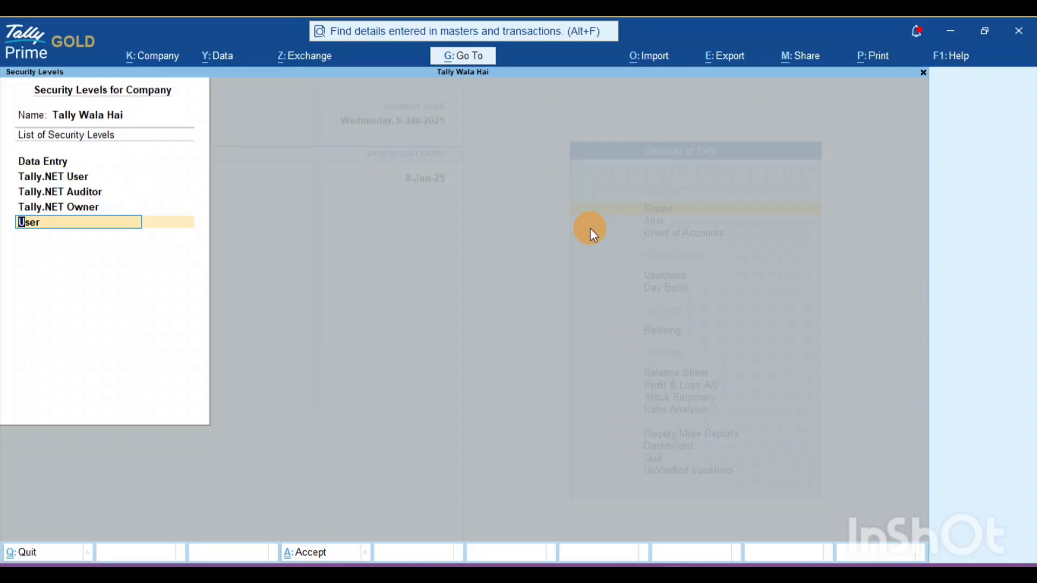
key("Escape")
key("Escape")
key("Return")
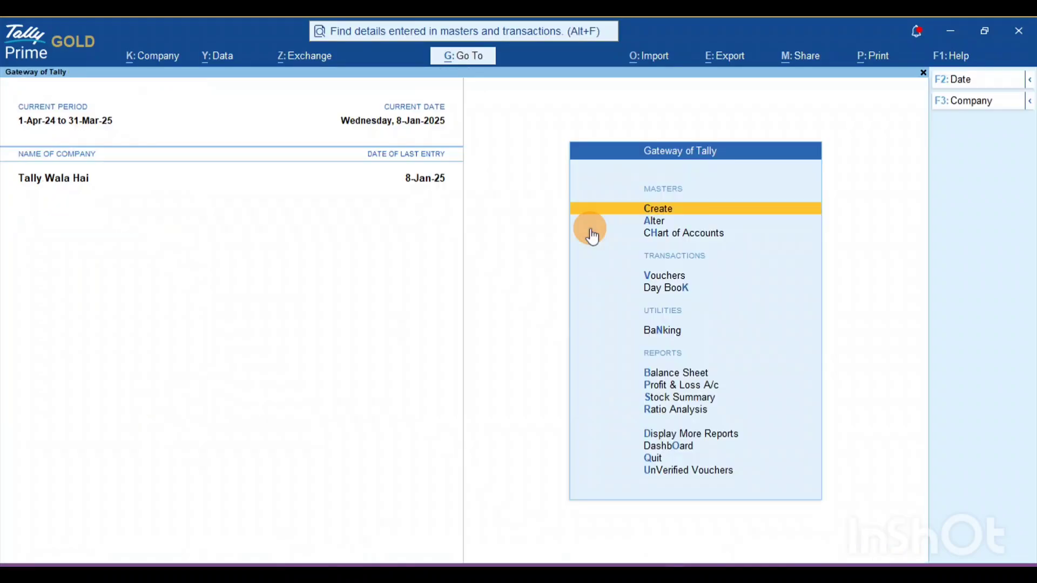
- Open the company's list of users and passwords
key("alt+k")
key("Down")
key("Down")
key("Down")
key("Down")
key("Down")
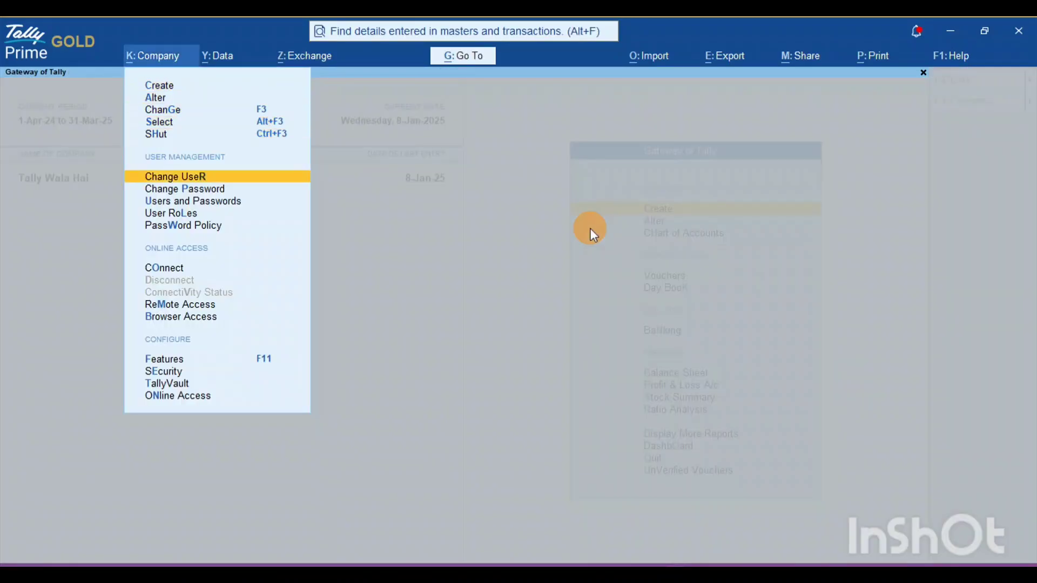
key("Down")
key("Down")
key("Return")
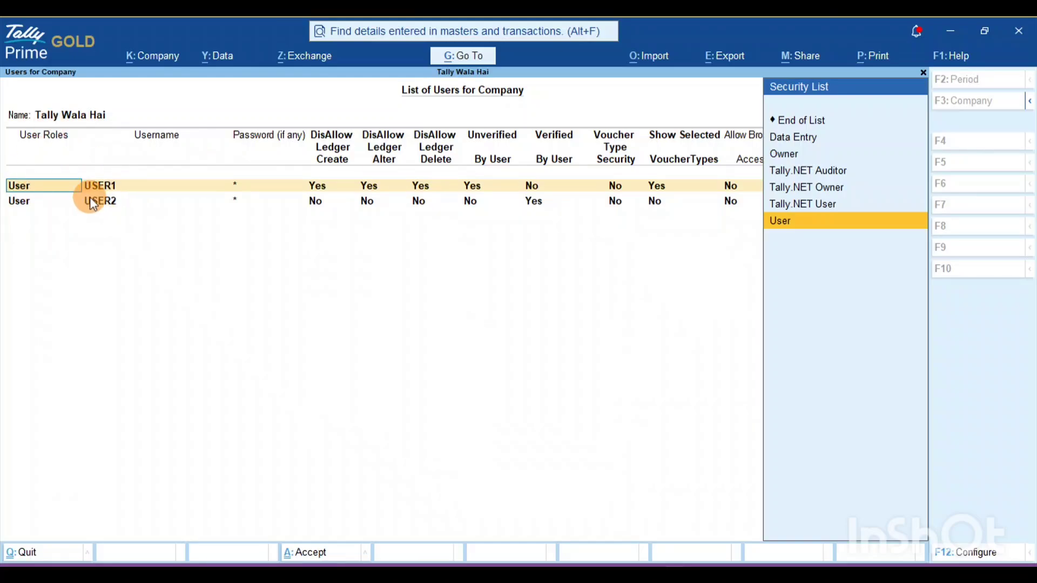
- Go through USER1's ledger and voucher verification rights, and set Voucher Type Security to Yes for that user
key("Return")
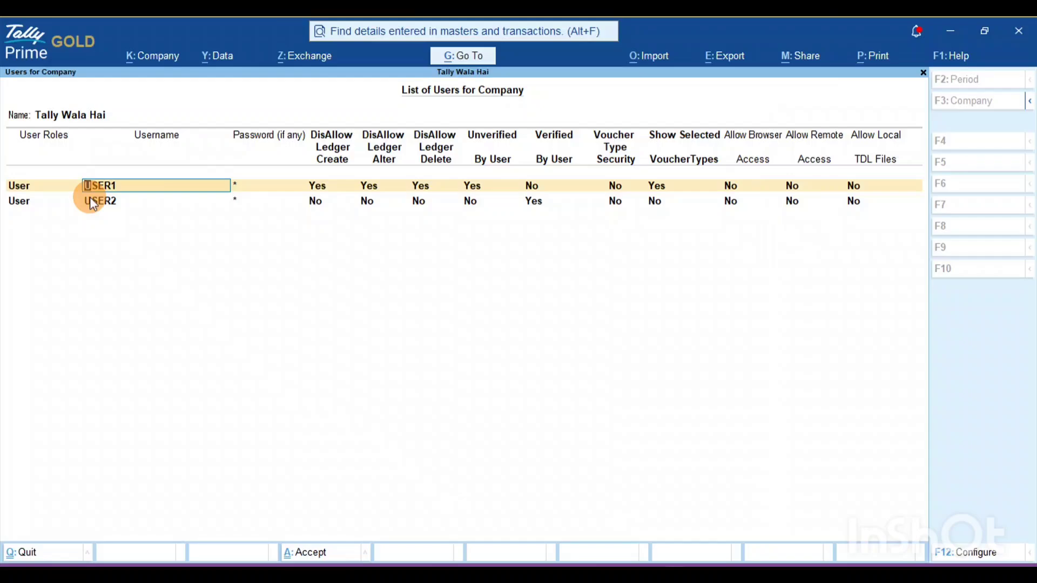
key("Return")
key("Return")
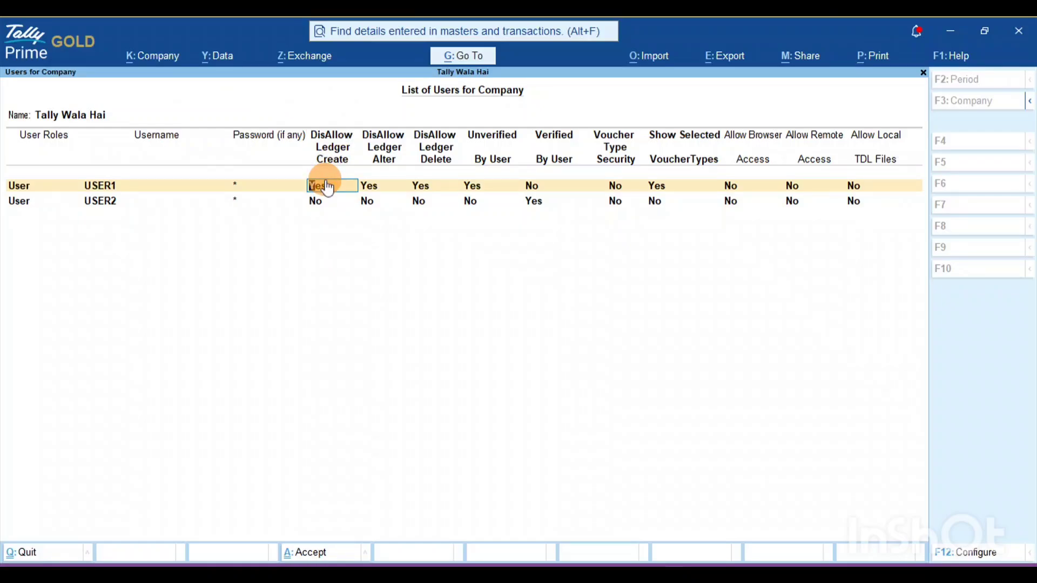
left_click(390, 172)
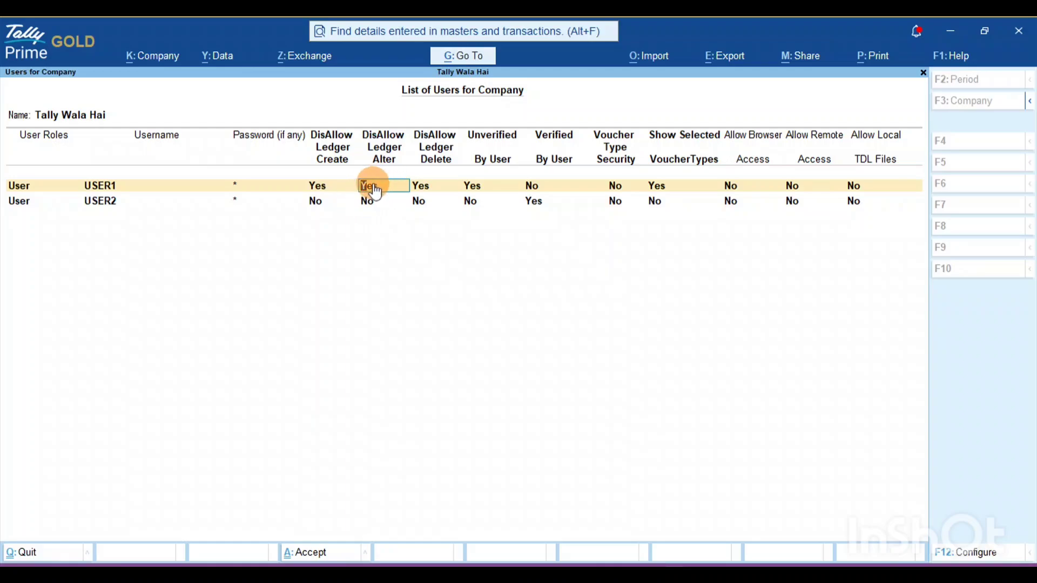
key("Return")
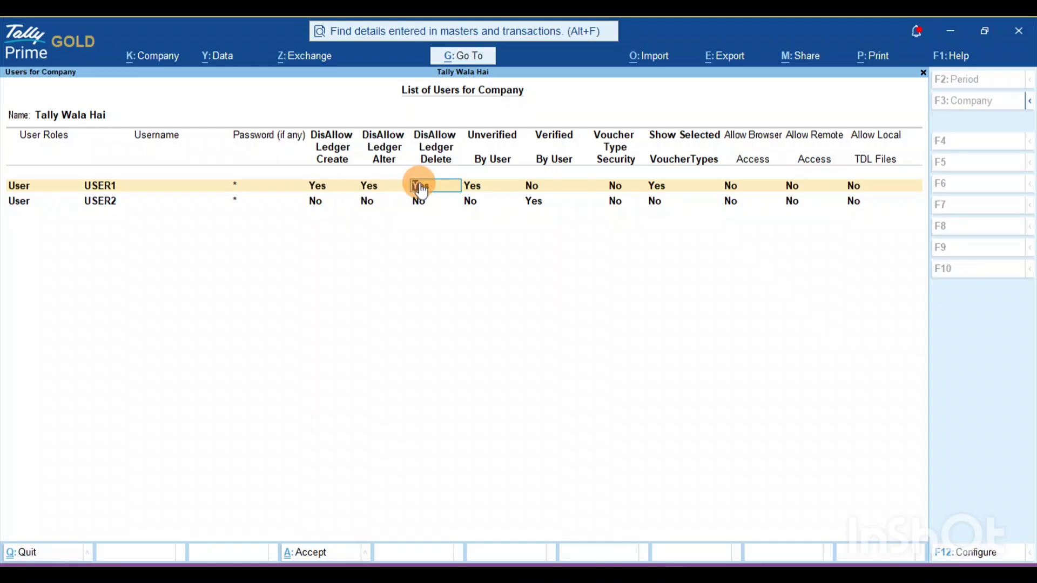
left_click(481, 187)
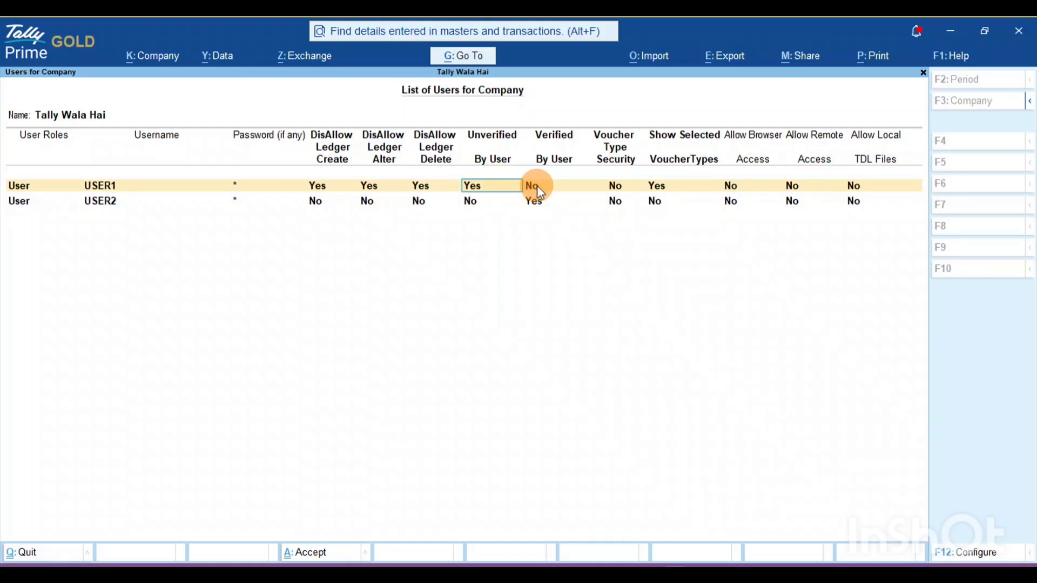
key("Return")
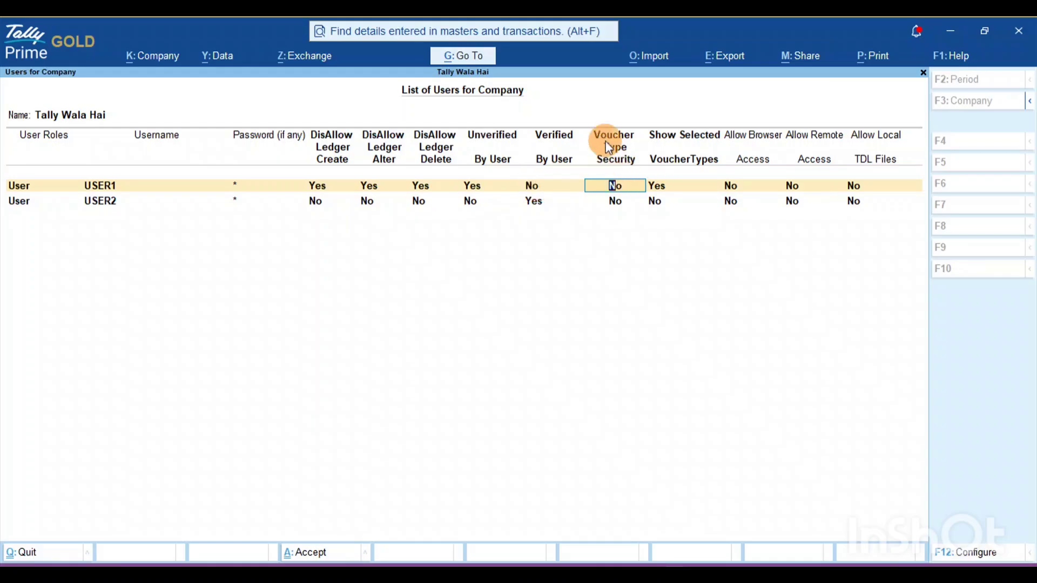
key("y")
key("Return")
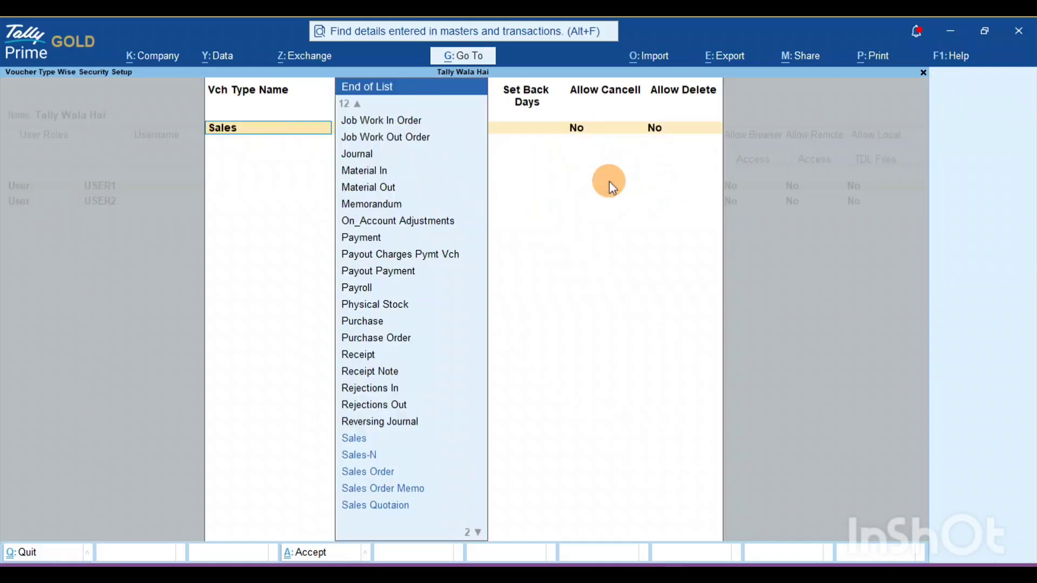
- Set back days to 15 for USER1's Sales voucher type, accepting create Yes and alter, cancel and delete No, and save the user list
key("Return")
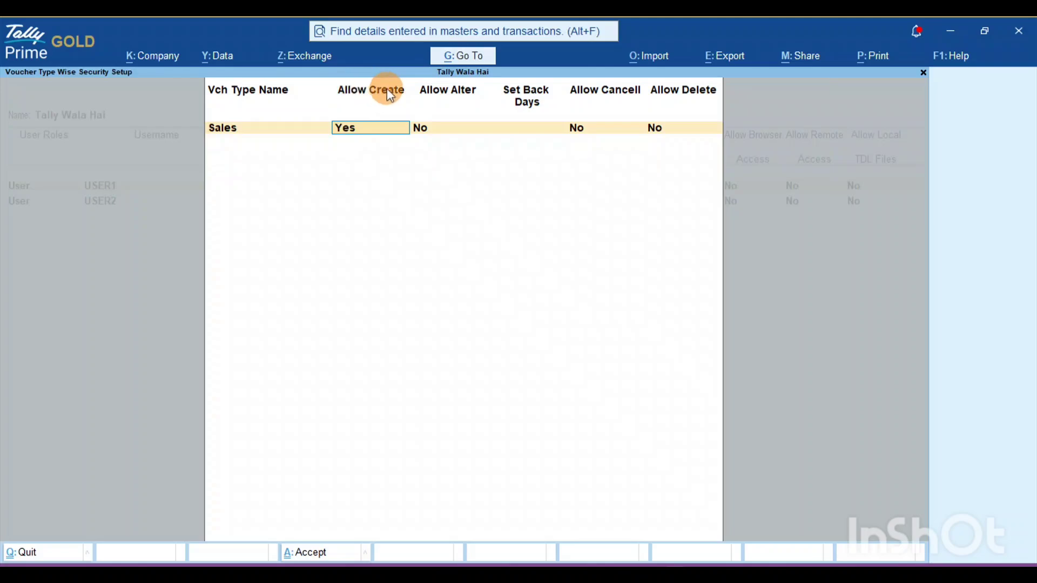
left_click(427, 133)
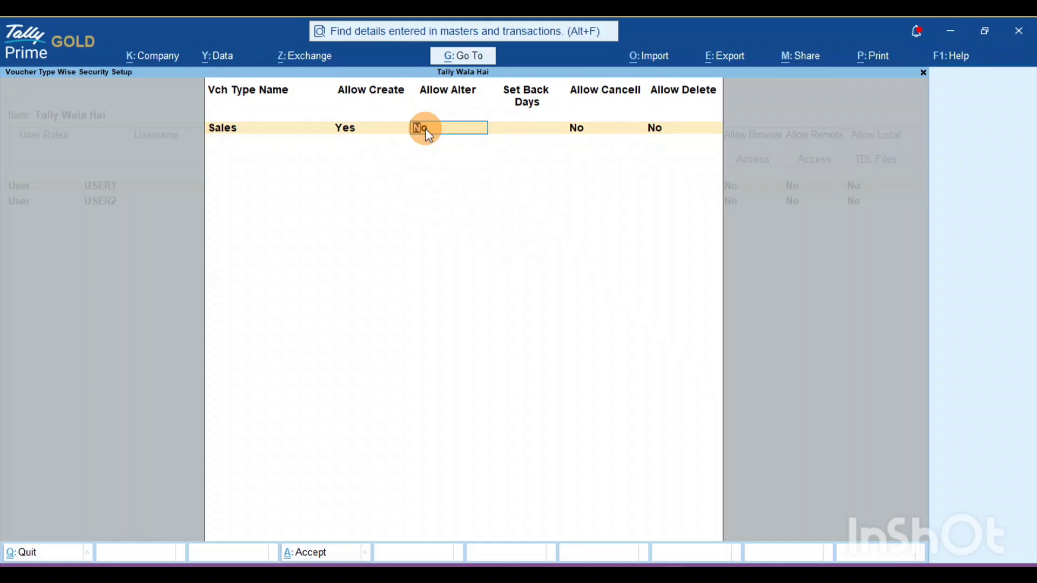
key("Return")
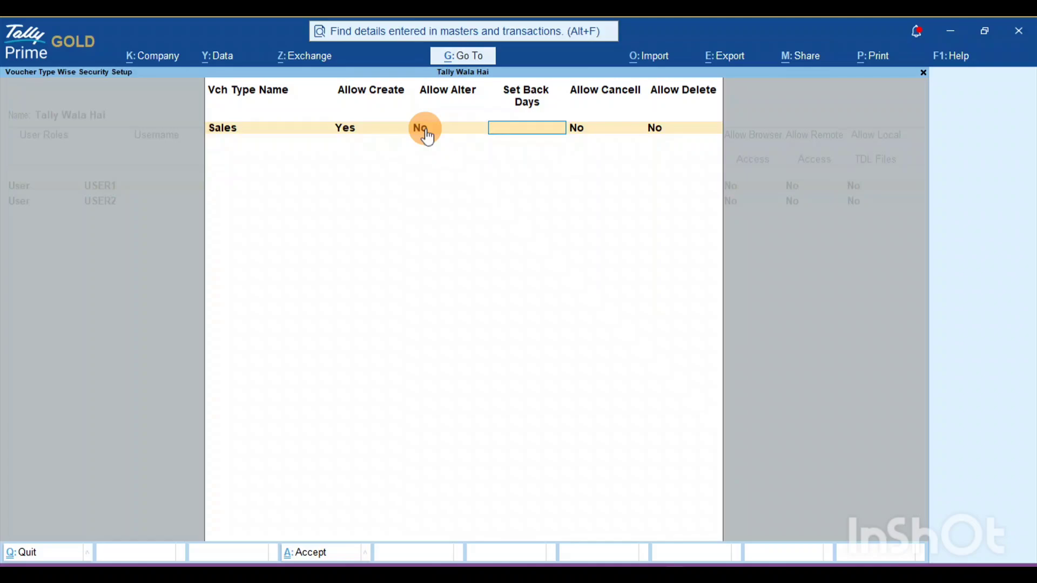
type("15")
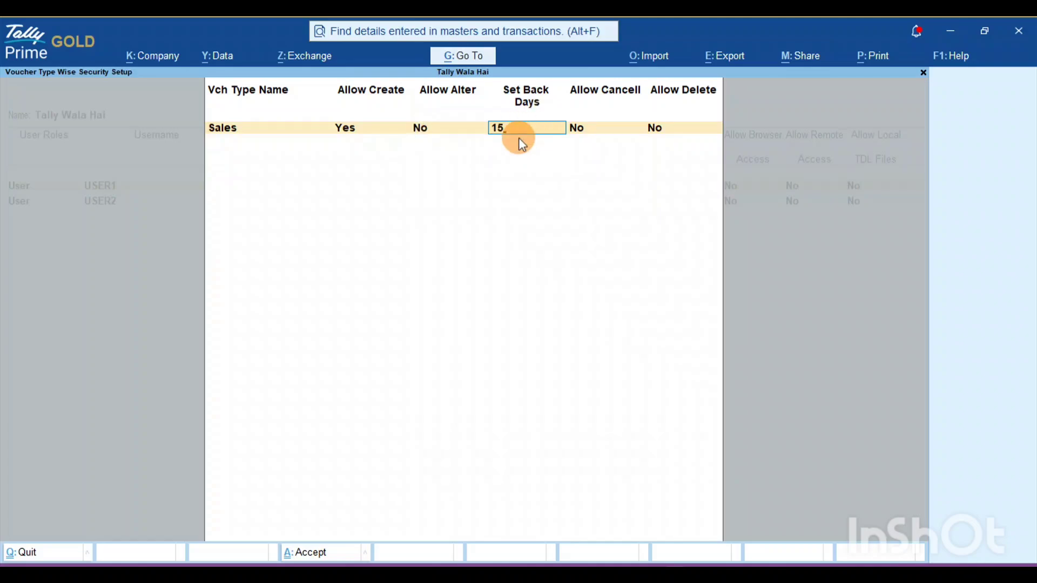
key("Return")
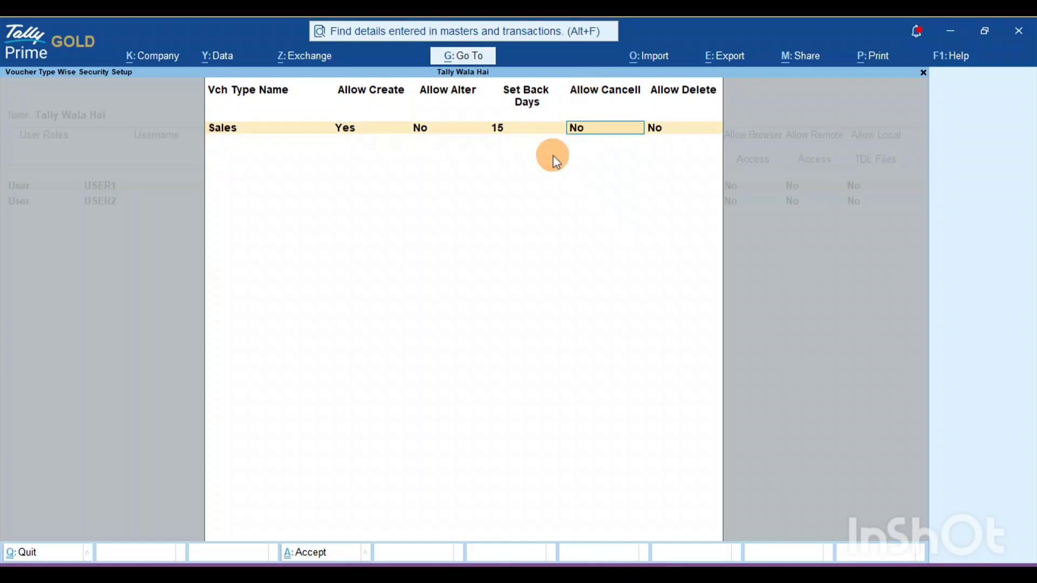
key("Return")
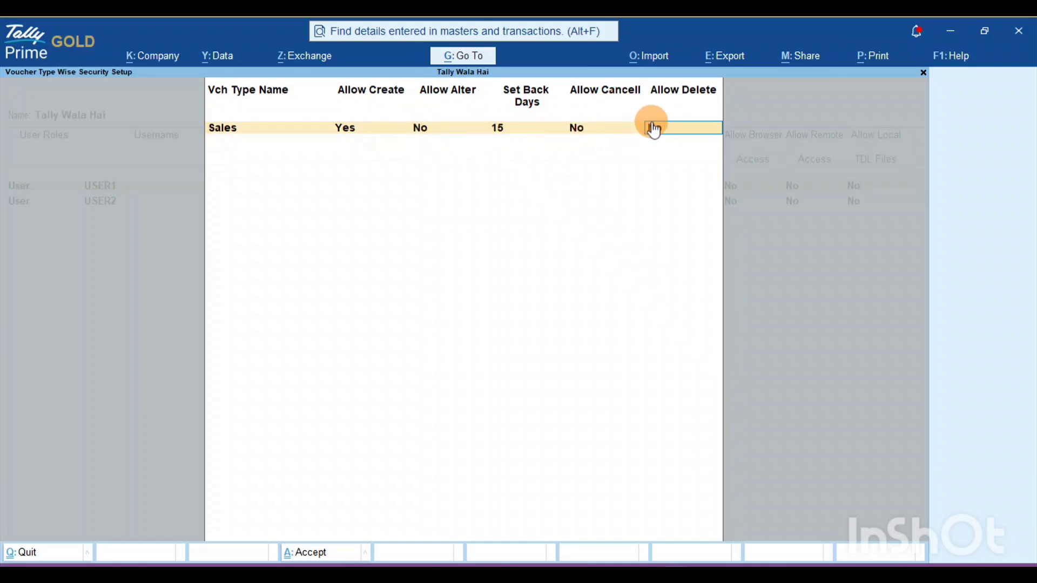
key("Return")
key("Return")
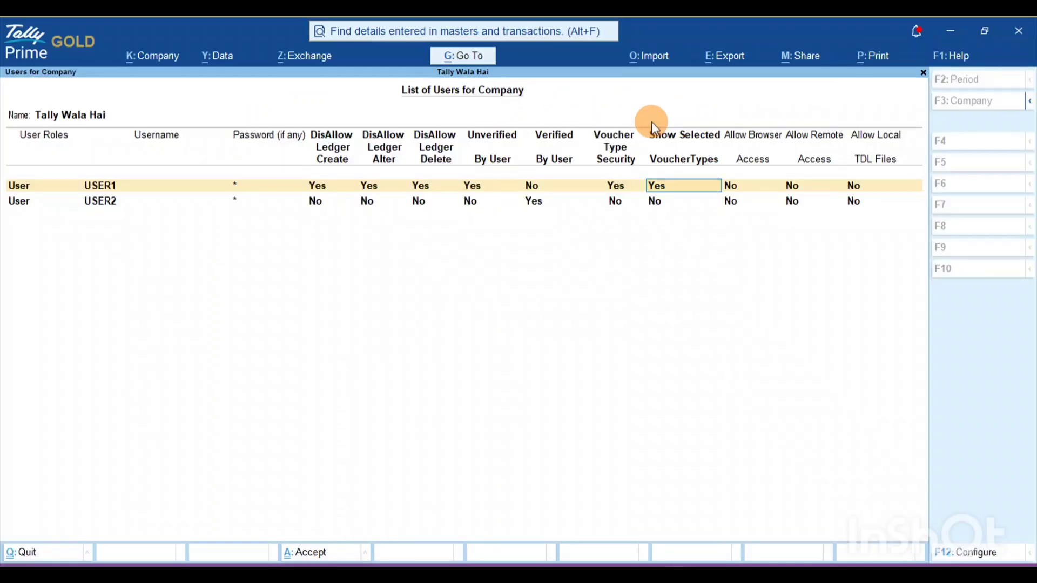
key("ctrl")
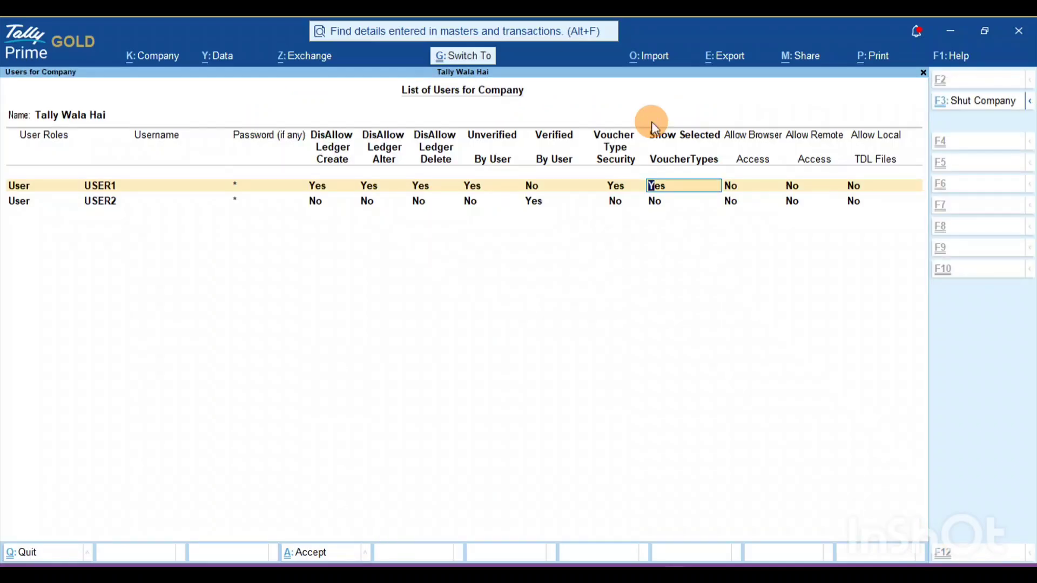
key("ctrl+a")
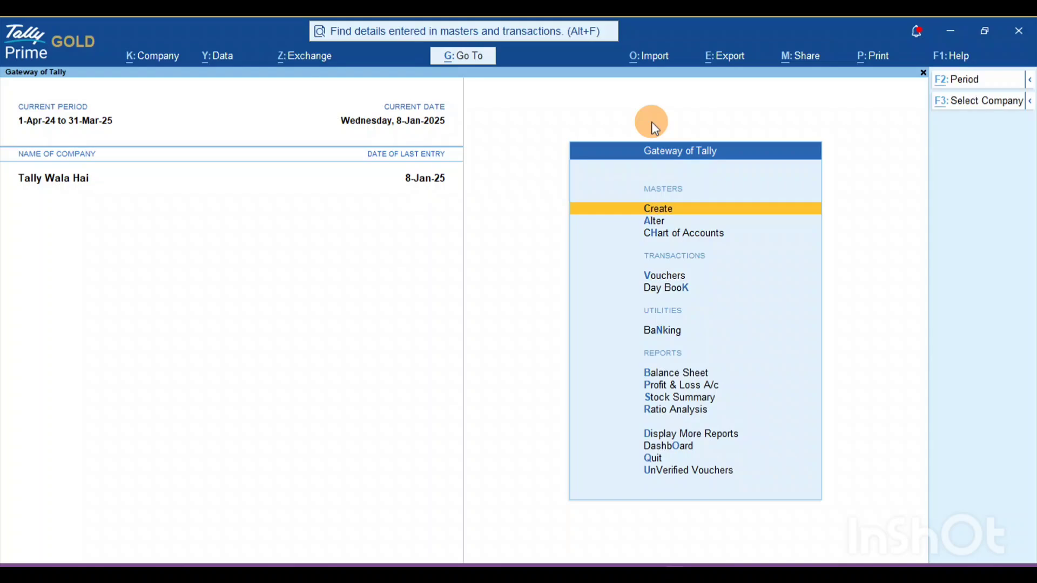
- Shut the Tally Wala Hai company
key("alt+k")
key("Down")
key("Down")
key("Down")
key("Down")
key("Return")
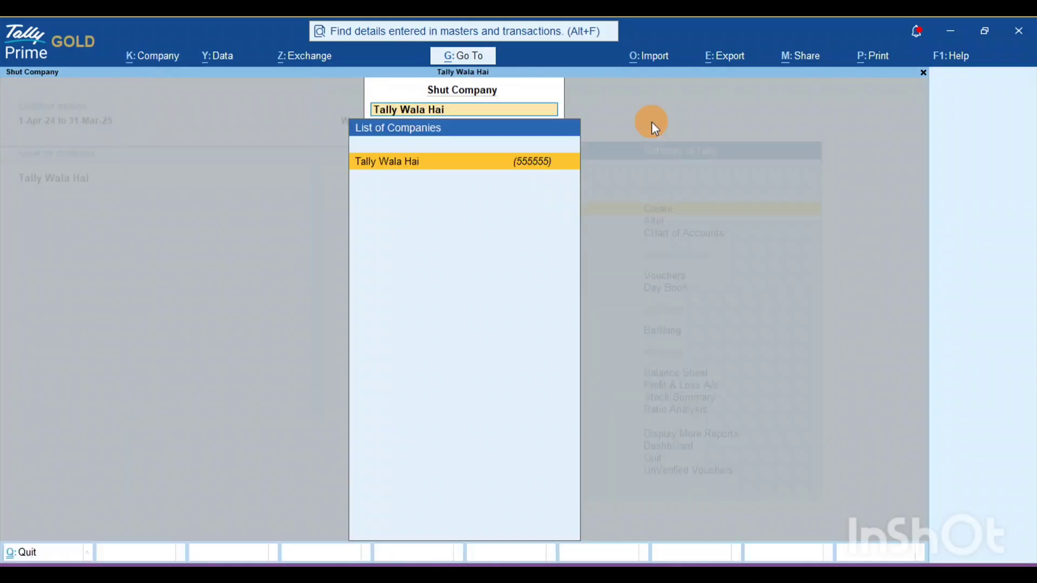
key("Return")
- Reopen the Tally Wala Hai company and log in as USER1 with the account password
key("Down")
key("Down")
key("Down")
key("Down")
key("Down")
key("Down")
key("Down")
key("Down")
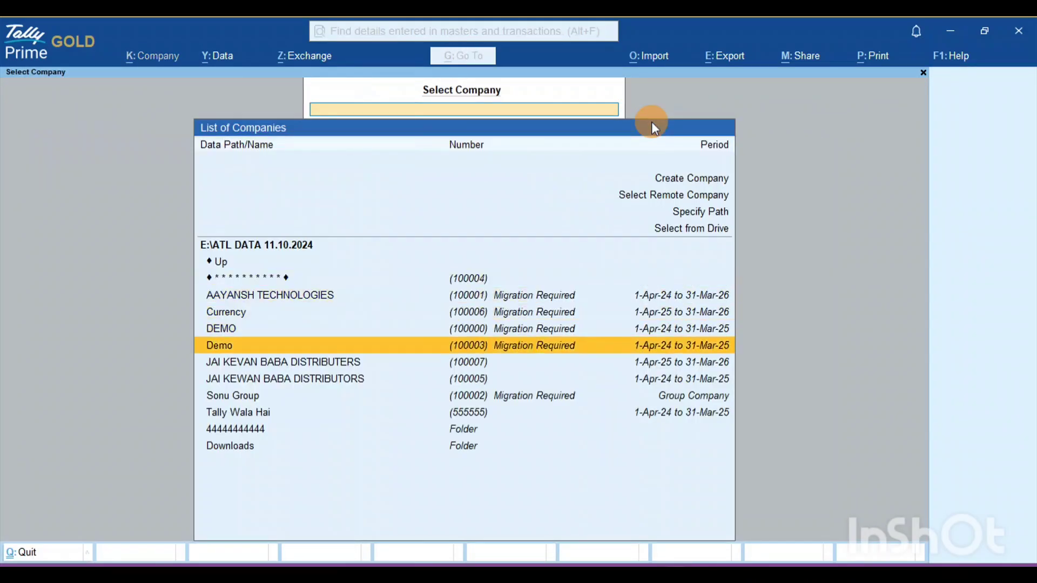
key("Return")
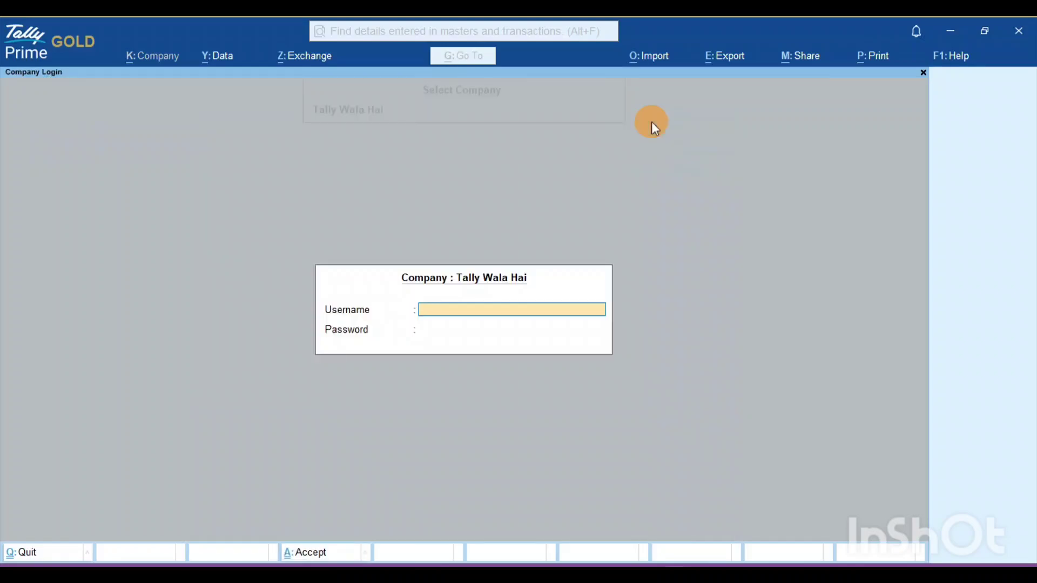
type("USER1")
key("Return")
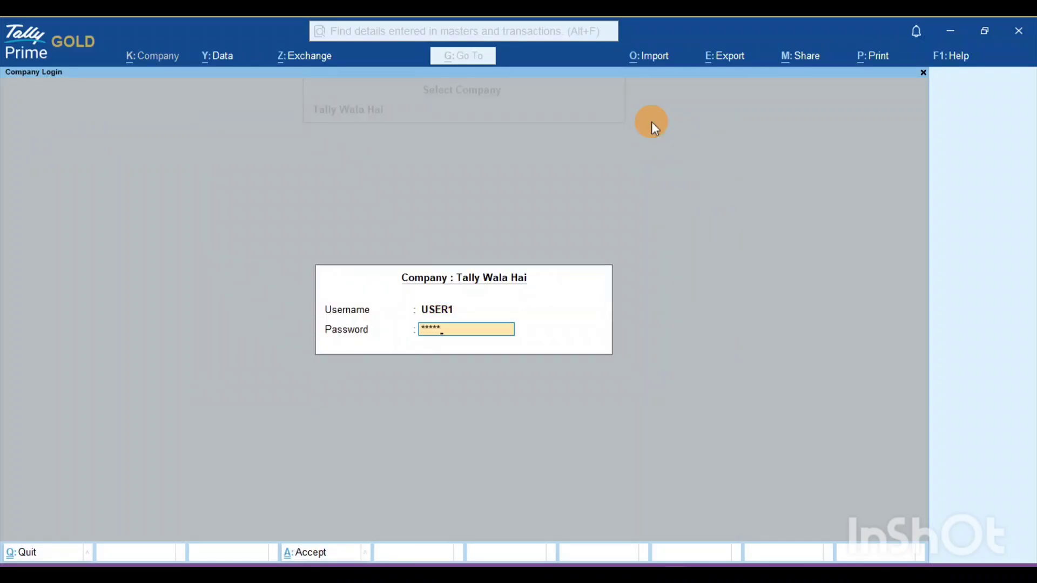
key("Return")
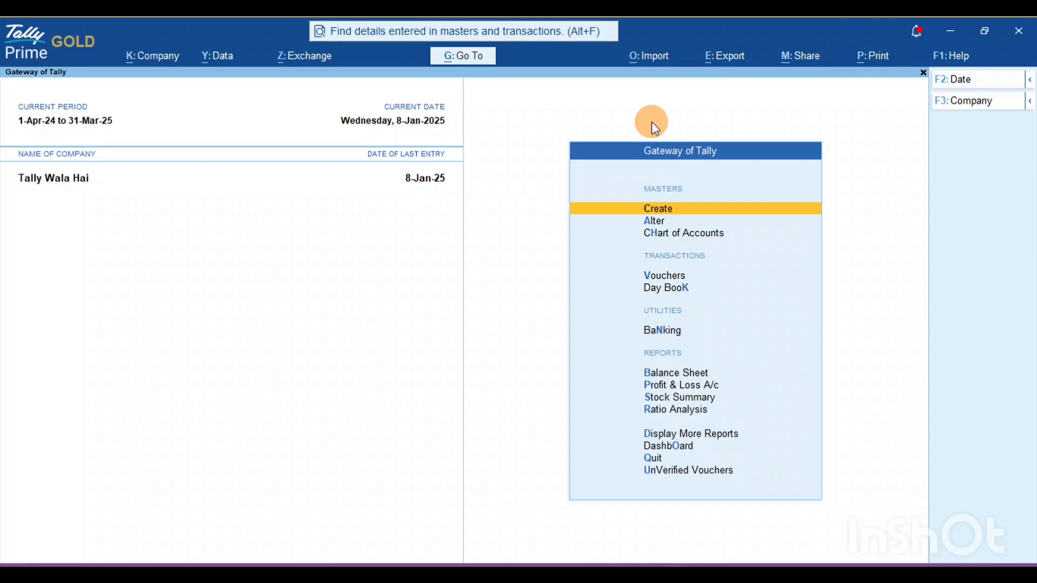
- Start a new ledger named ABCD under the Sundry Debtors group, without bill-by-bill balances
key("Return")
key("Down")
key("Return")
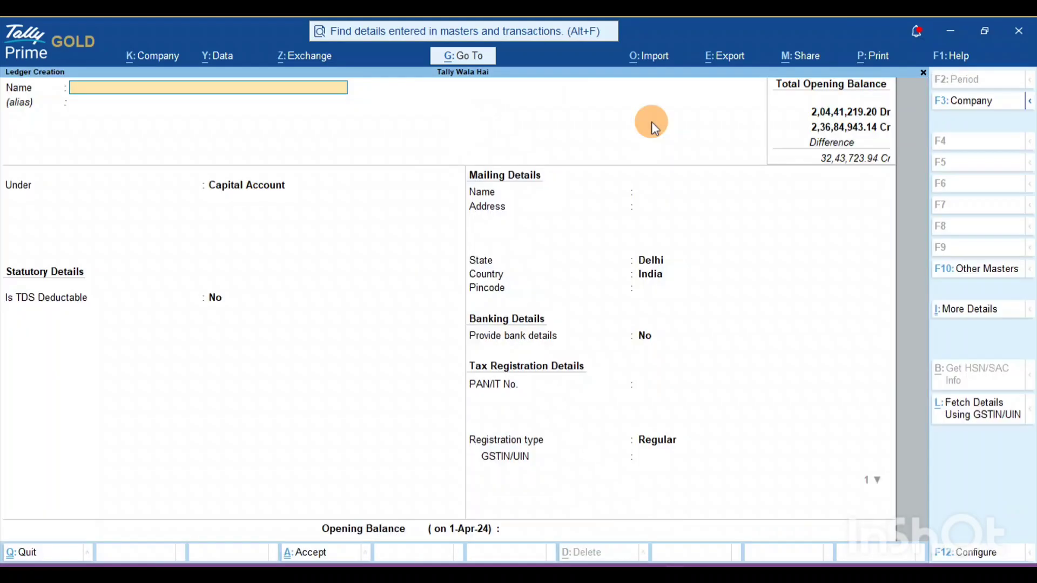
type("ABCD")
key("Return")
key("Return")
type("SU")
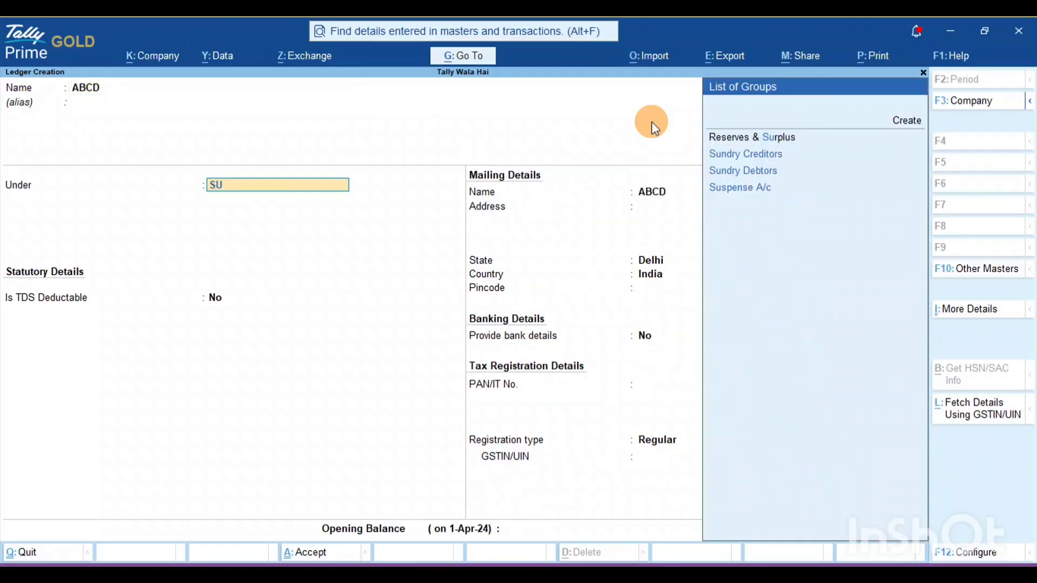
type("N")
key("Down")
key("Return")
key("Return")
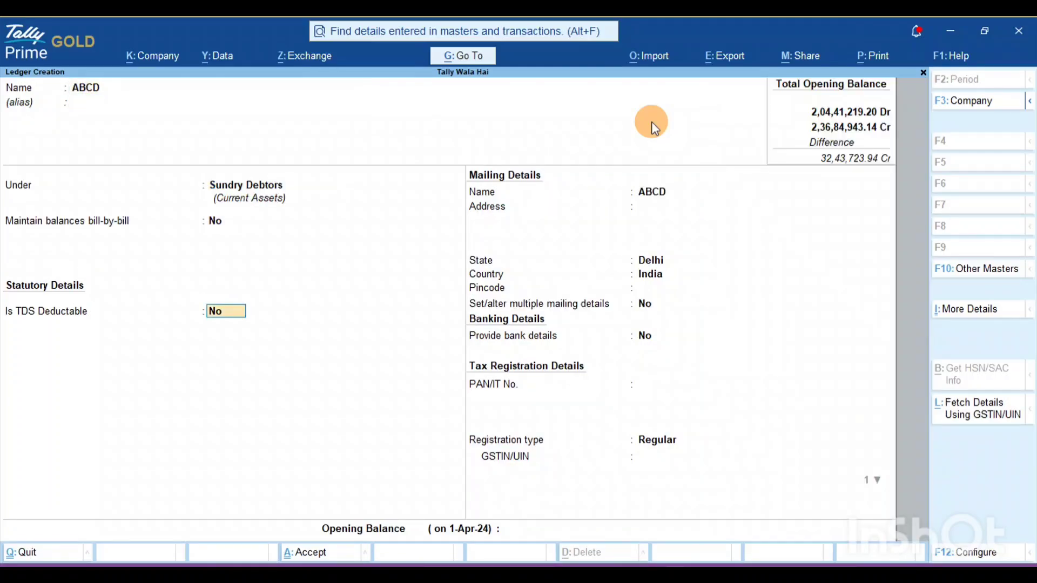
- Accept the remaining default details for ledger ABCD with Regular registration, and try to save it
key("Return")
key("Return")
key("Return")
key("Return")
key("Return")
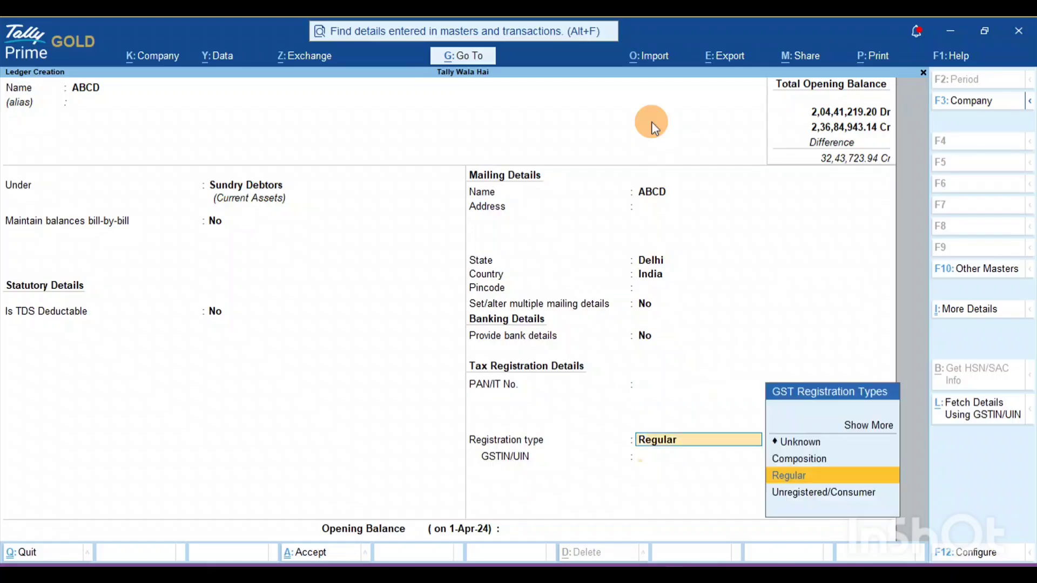
key("Return")
key("Return")
key("Return")
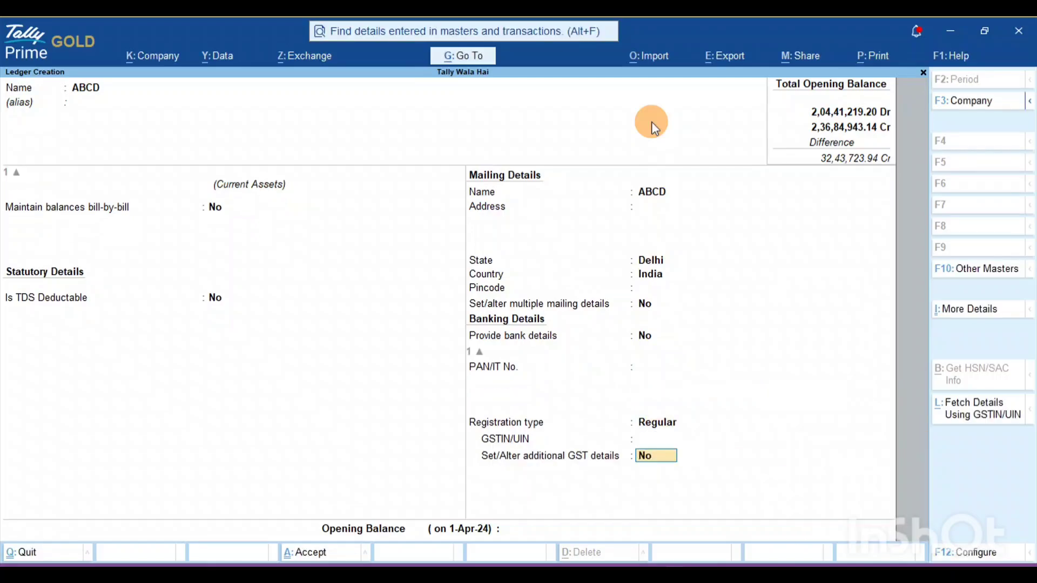
key("Return")
key("Return")
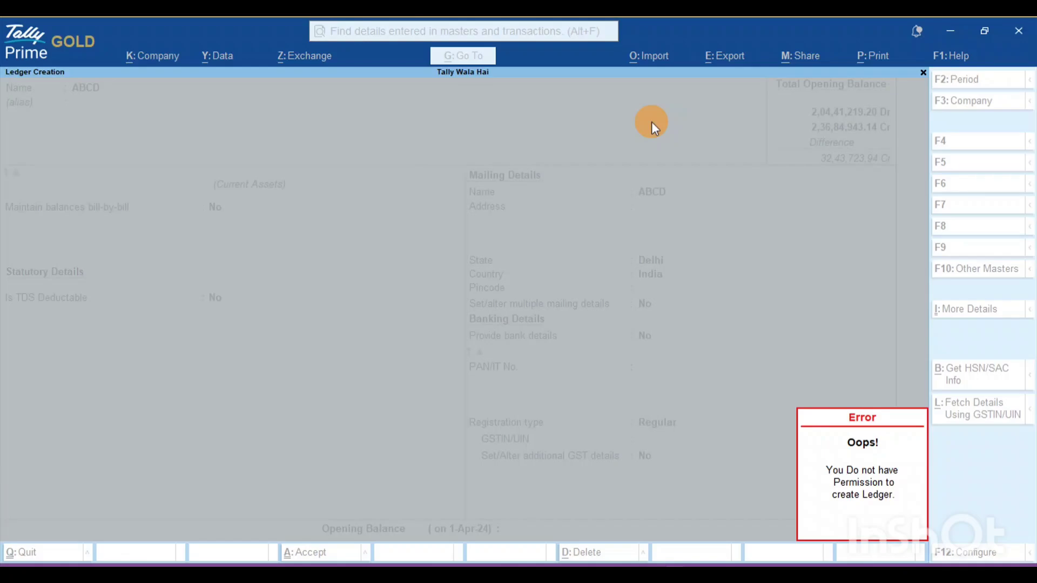
key("Escape")
key("Escape")
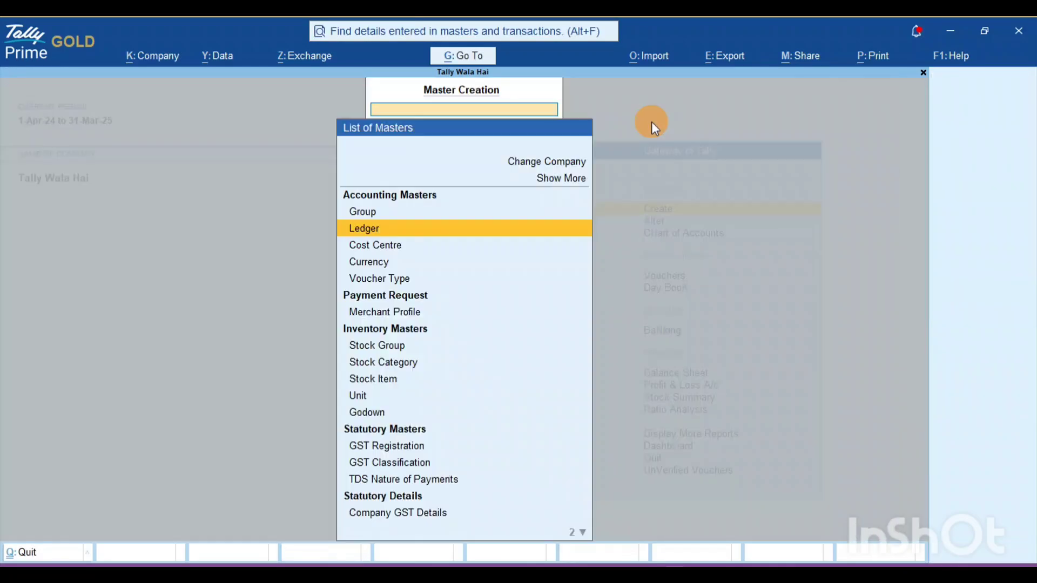
key("Return")
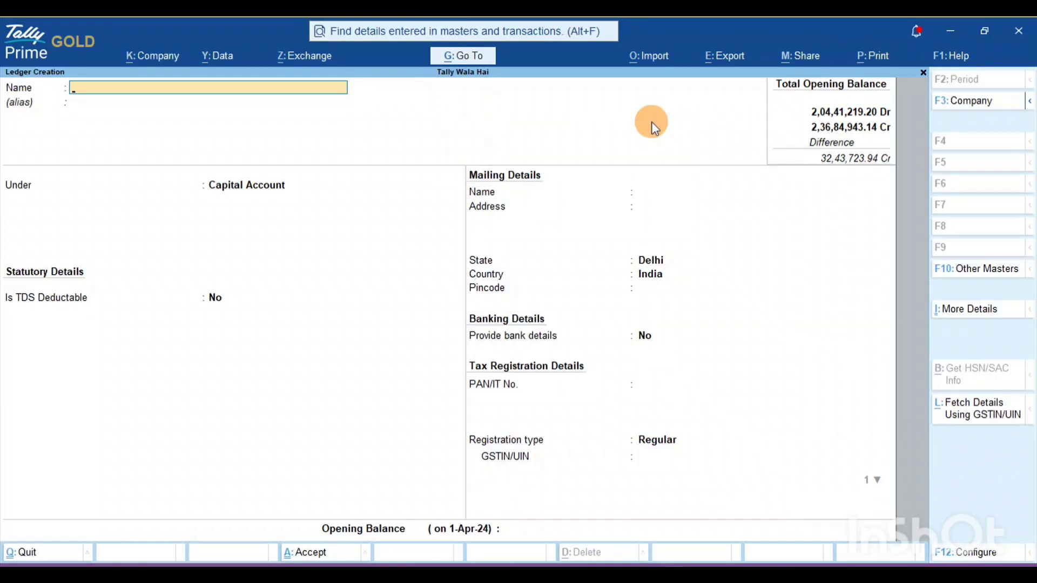
key("Escape")
key("Escape")
- Open the 122 TECHNOLOGIES PRIVATE LIMITED ledger for alteration and shorten its name to 122 TECHNOLOGIES
key("Down")
key("Return")
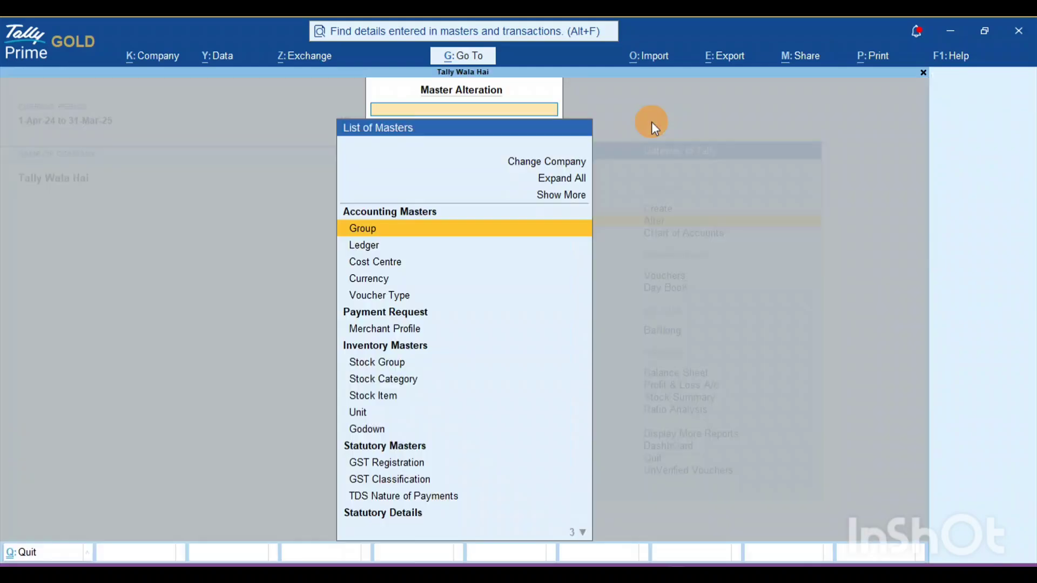
key("Down")
key("Return")
key("Down")
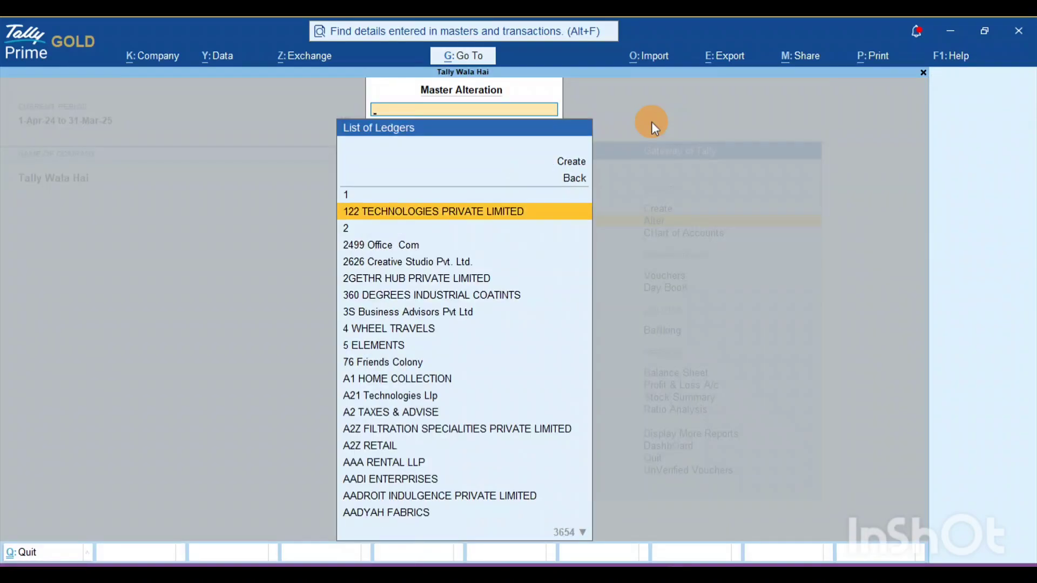
key("Return")
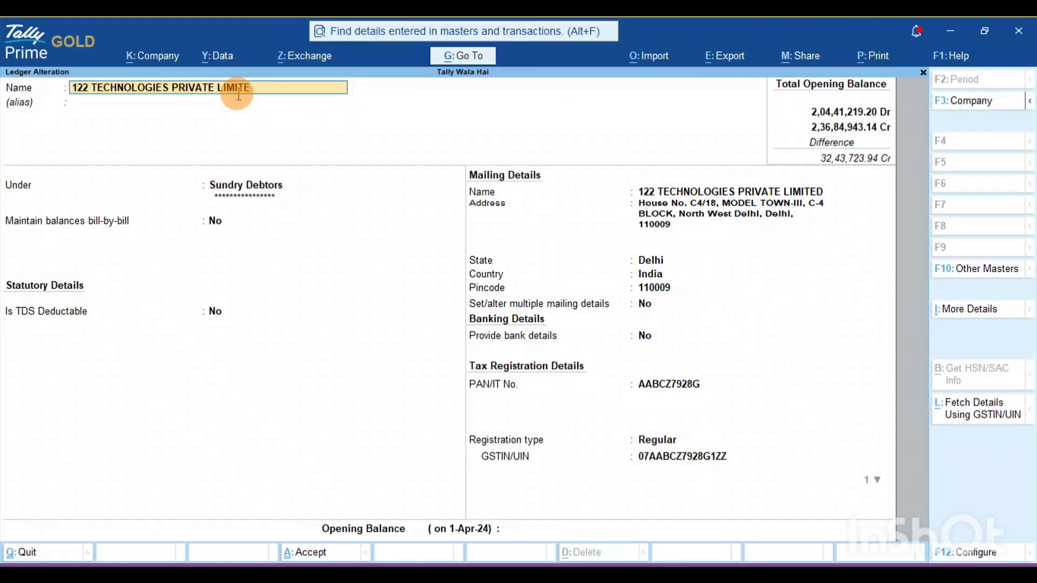
key("BackSpace")
key("BackSpace")
key("BackSpace")
key("BackSpace")
key("BackSpace")
key("BackSpace")
key("BackSpace")
key("BackSpace")
key("Return")
- Accept the renamed ledger's other details as they are, try to save the alteration, and leave the ledger
key("Return")
key("Return")
key("Return")
key("Return")
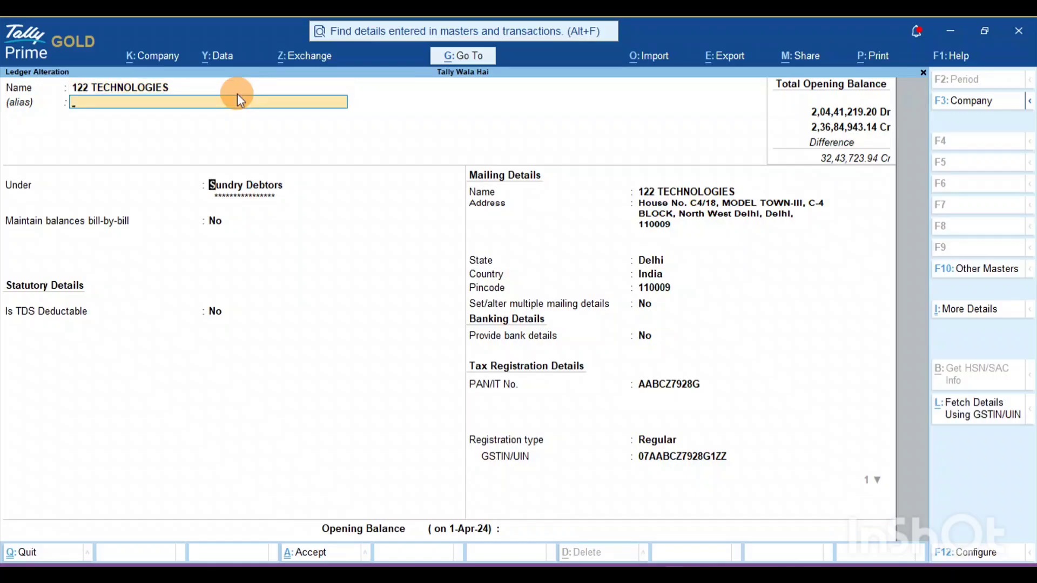
key("Return")
key("Return")
key("Return")
key("Return")
key("Return")
key("Return")
key("Return")
key("Return")
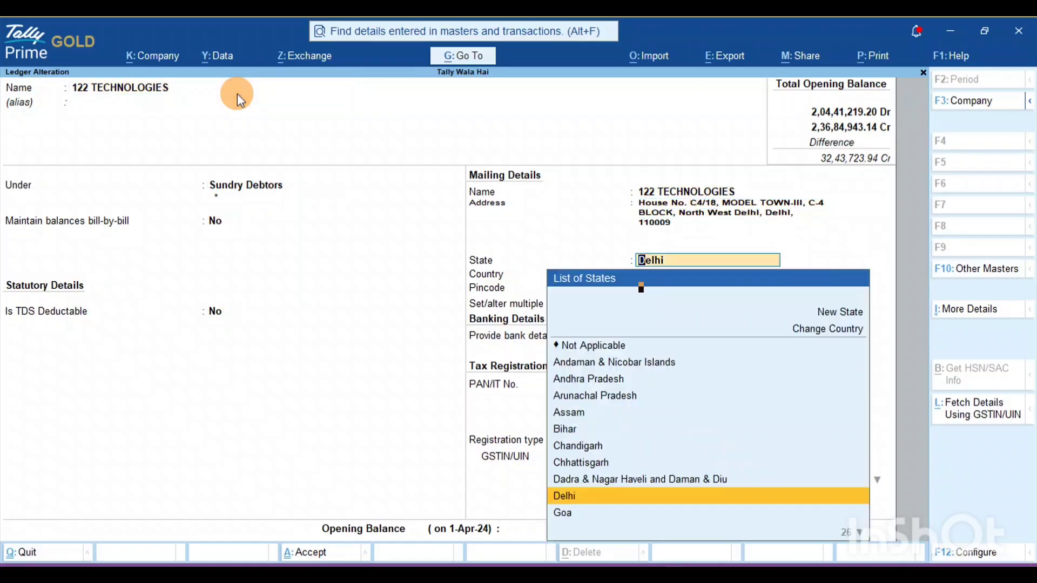
key("Return")
key("Return")
key("Return")
key("Return")
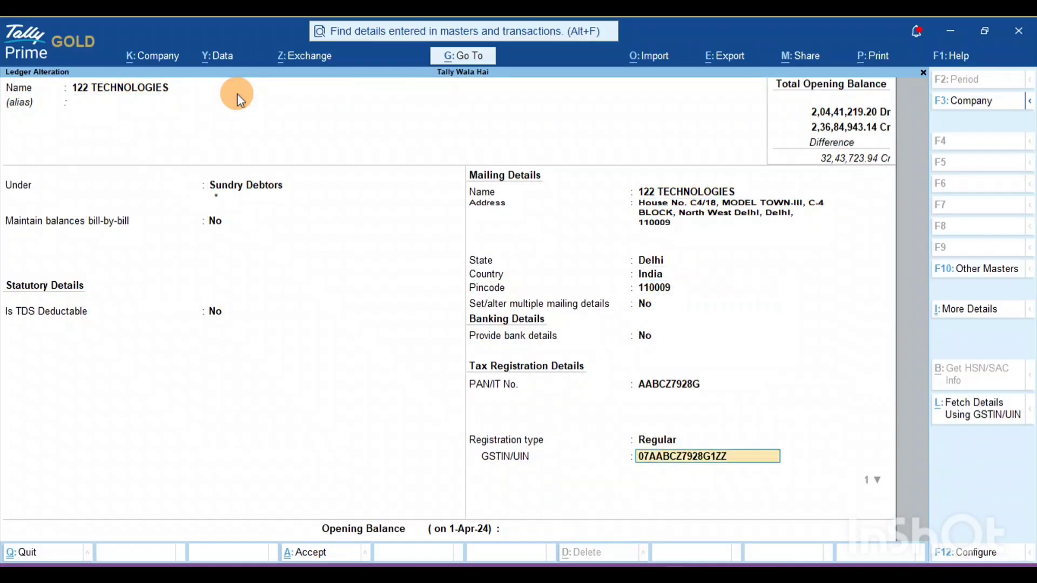
key("Return")
key("Return")
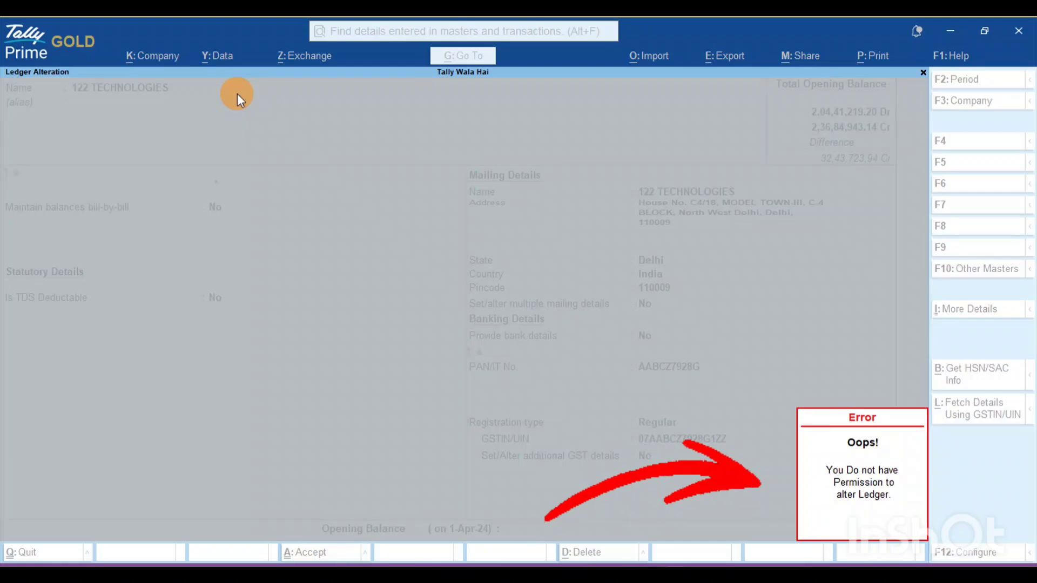
key("Escape")
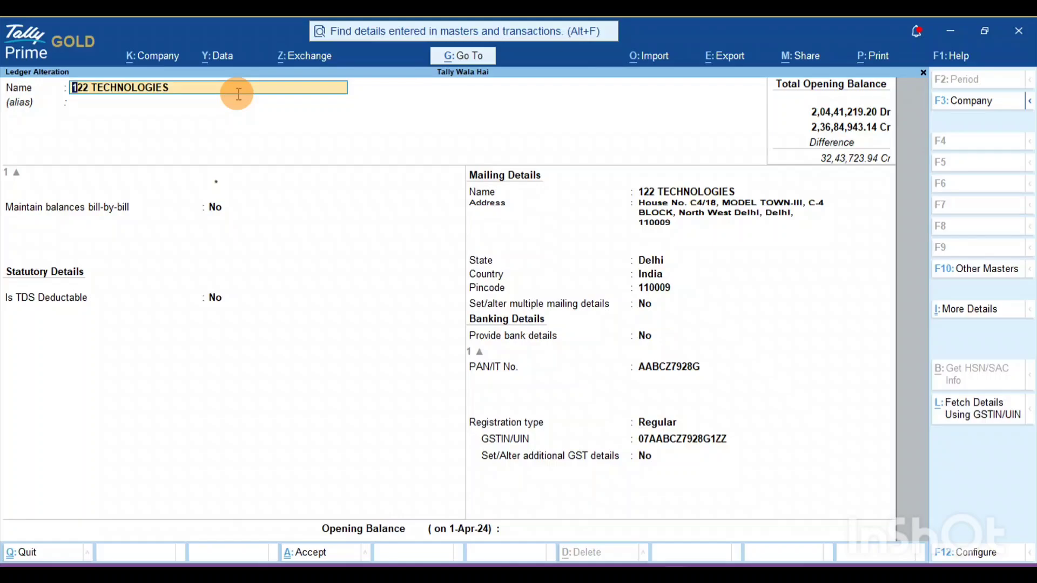
key("Escape")
- View the 2499 Office Com ledger in alteration mode and return to the Gateway of Tally
key("Down")
key("Down")
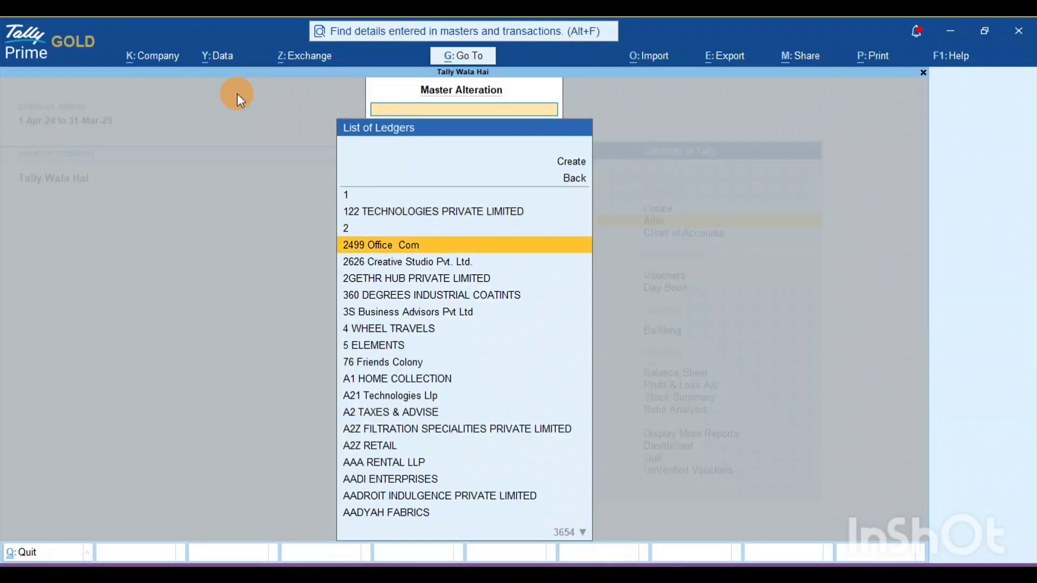
key("Return")
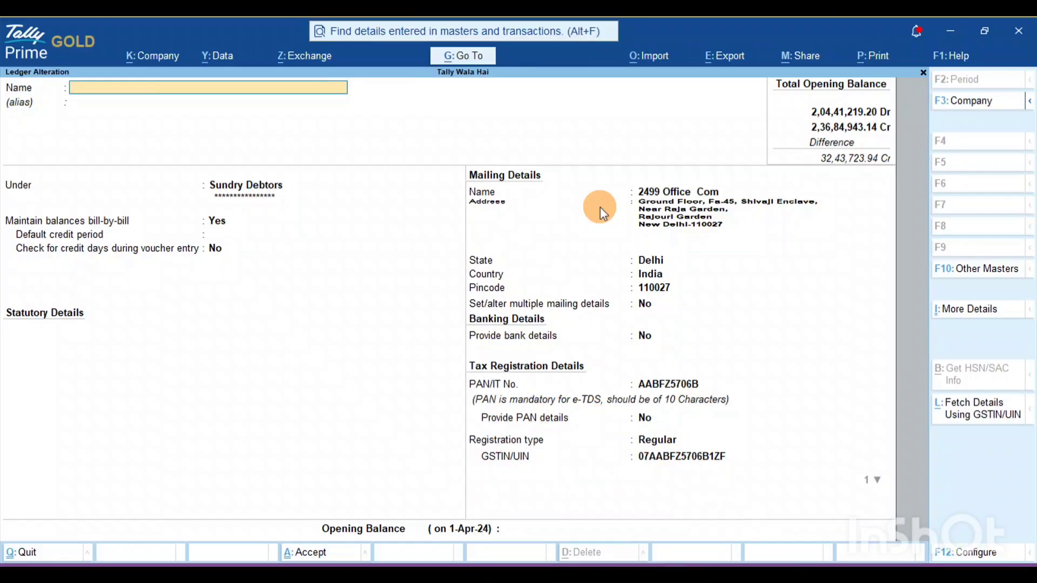
key("Escape")
key("y")
key("Escape")
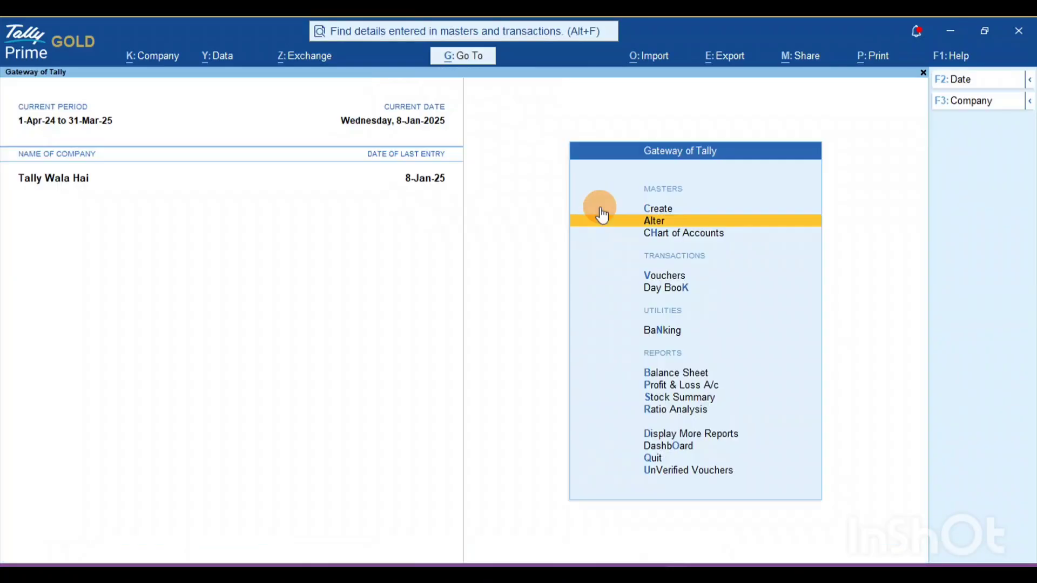
key("Escape")
key("n")
- Start a sales voucher for 122 TECHNOLOGIES PRIVATE LIMITED with App Software as the sales ledger, accepting the default dispatch and party details
key("Down")
key("Down")
key("Down")
key("Down")
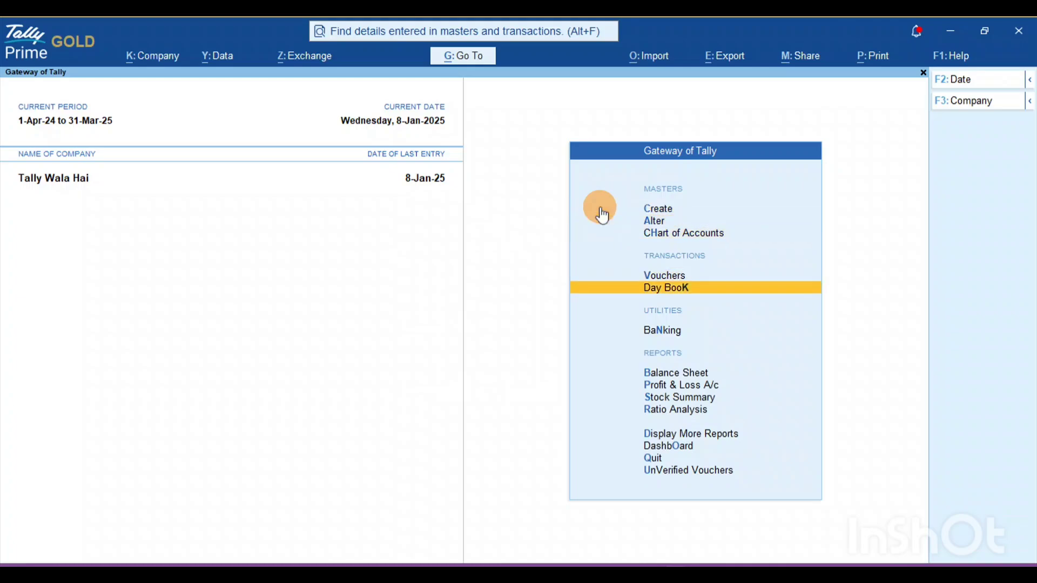
key("Up")
key("Return")
key("Return")
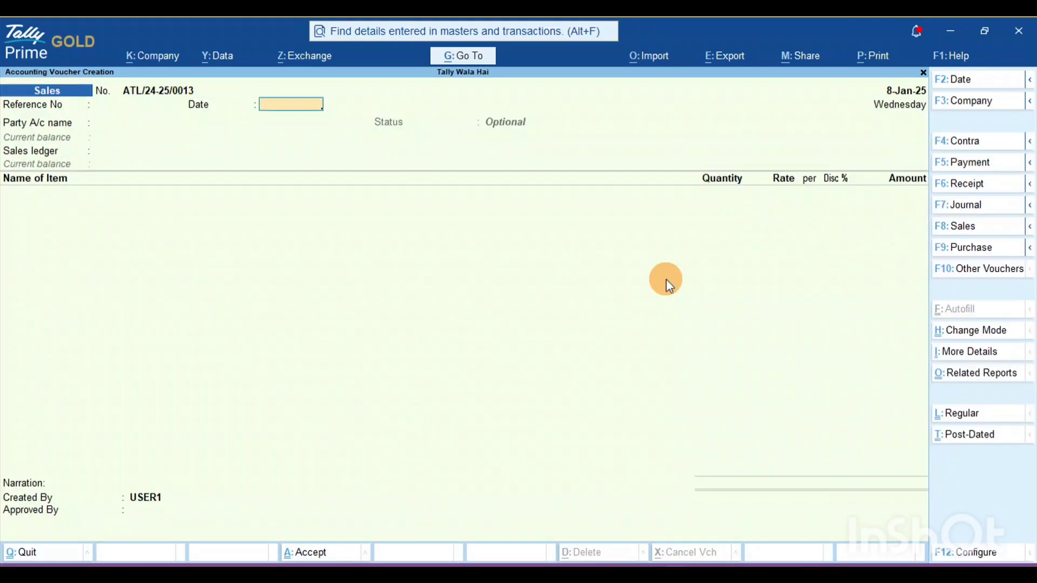
key("Return")
key("Return")
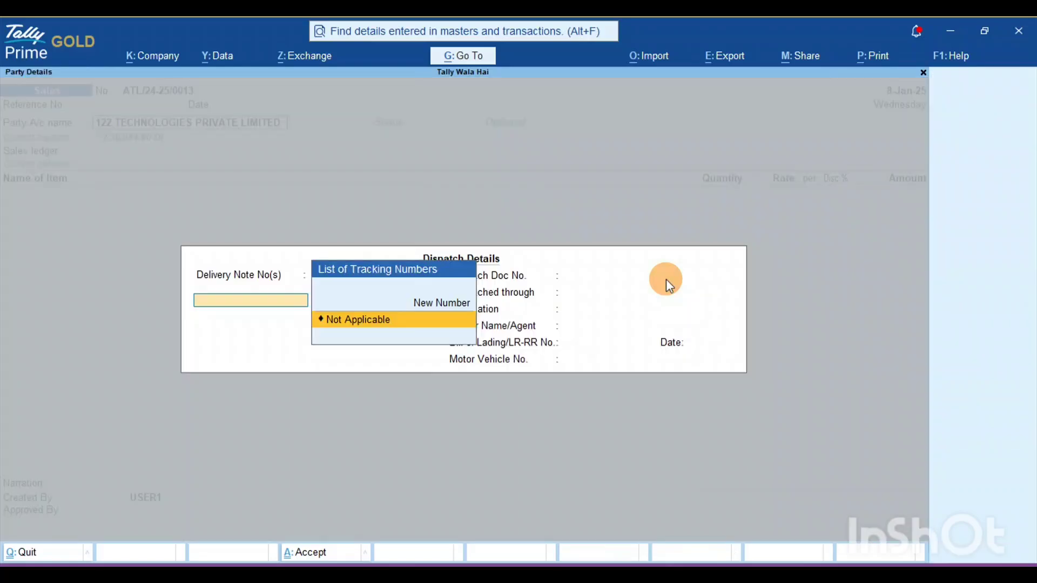
key("ctrl+a")
key("ctrl+a")
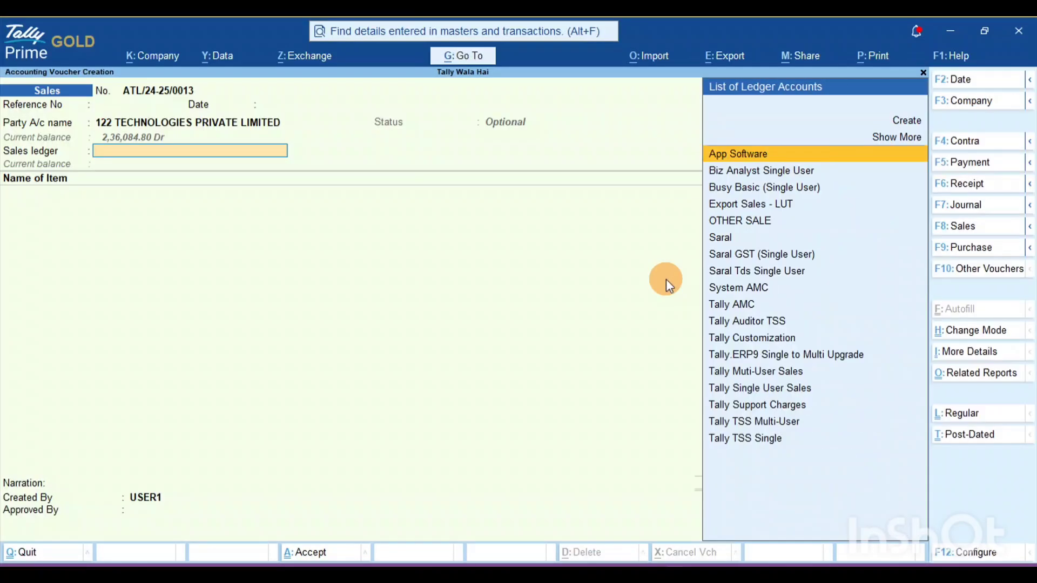
key("Return")
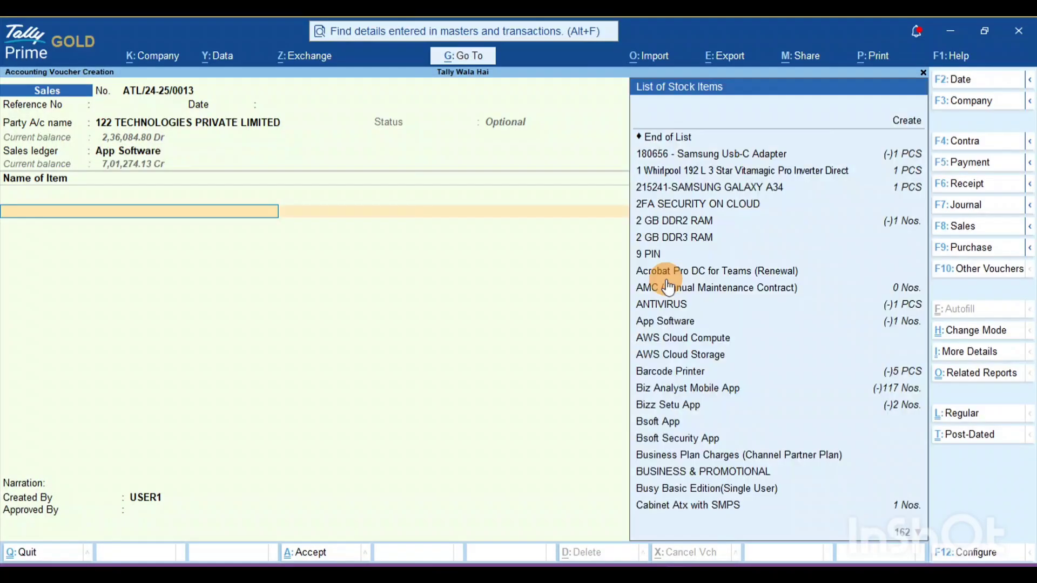
- Add 1 PCS of 2 GB DDR3 RAM at a rate of 5,000 to the voucher, with tracking and order numbers Not Applicable
key("Down")
key("Down")
key("Down")
key("Down")
key("Down")
key("Down")
key("Down")
key("Down")
key("Return")
key("Return")
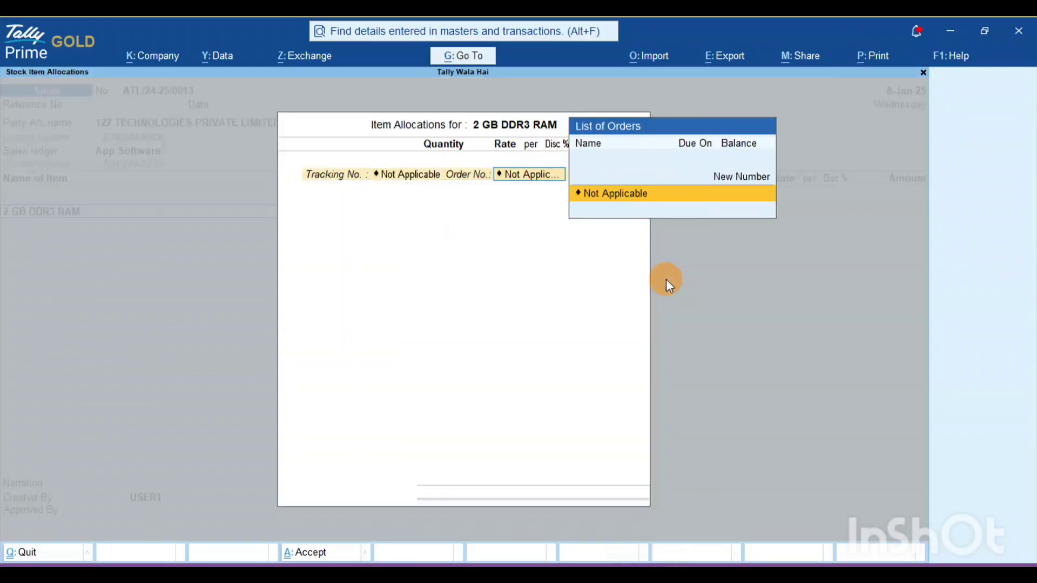
key("Return")
type("1")
key("Return")
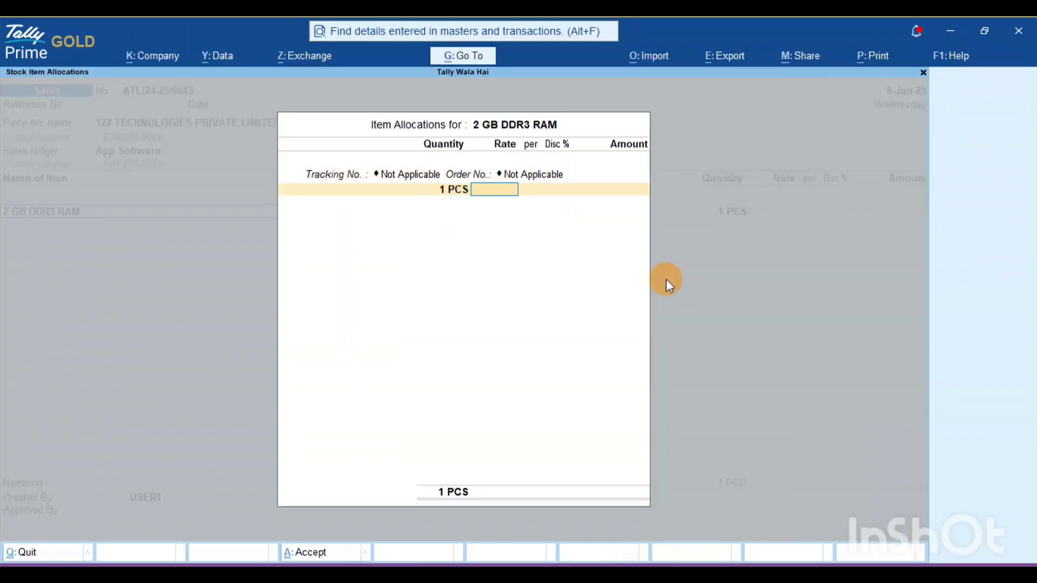
type("5,000")
key("Return")
key("Return")
key("Return")
key("Return")
key("Return")
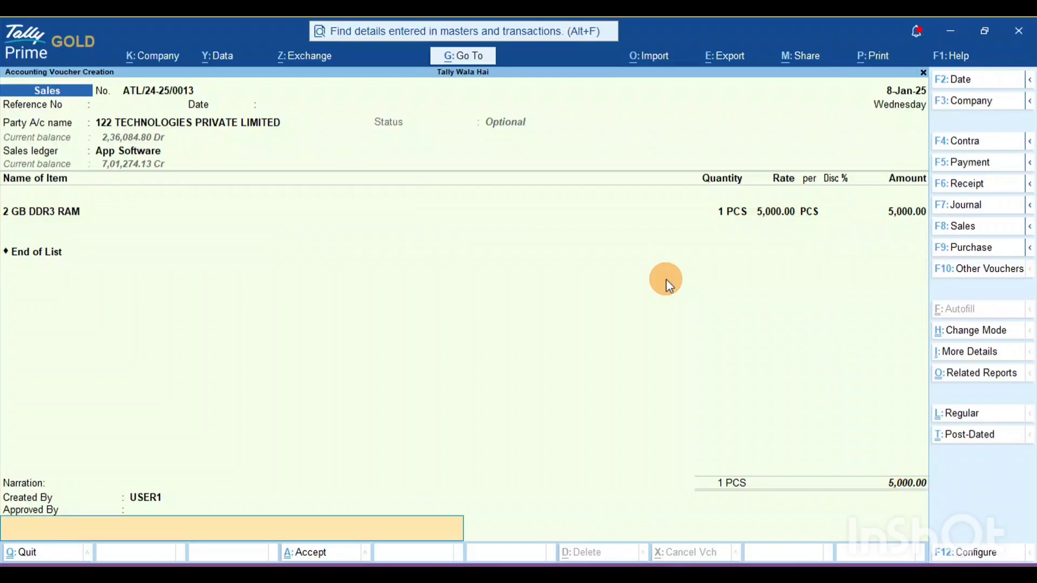
- Save the sales voucher without a narration, skip printing the invoice, and quit voucher creation
key("Return")
key("Return")
key("Return")
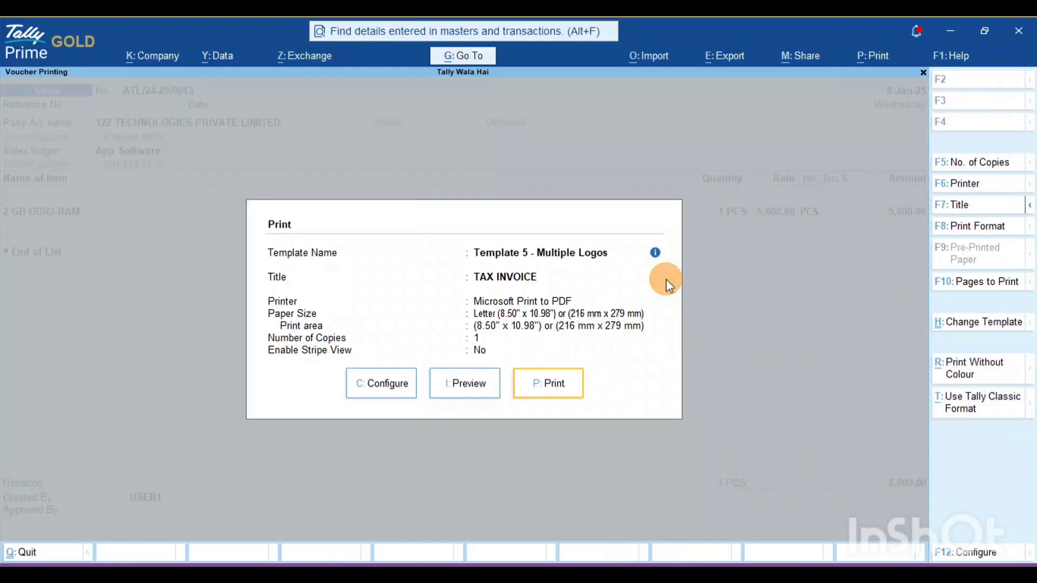
key("Escape")
key("Escape")
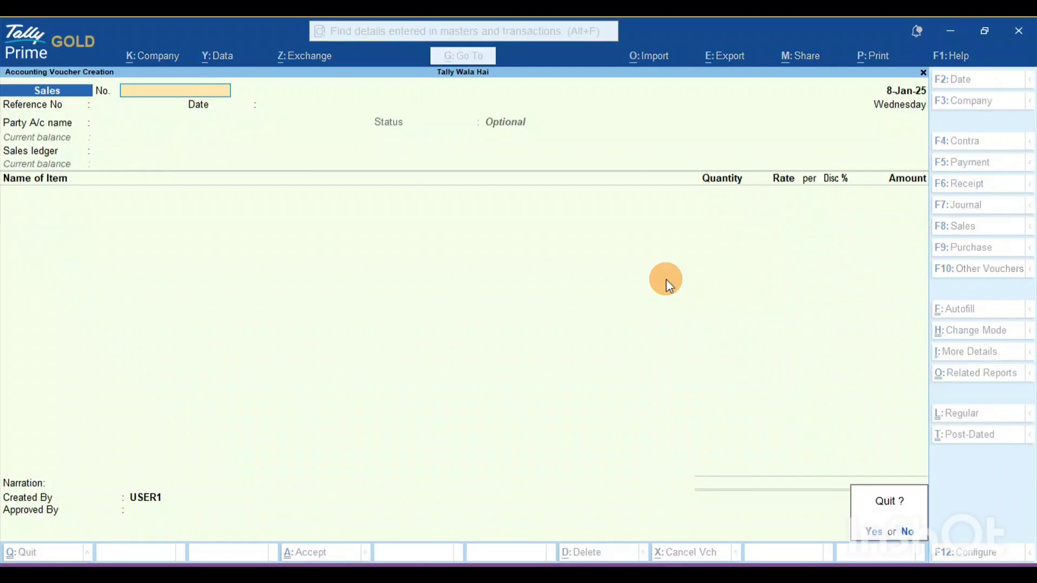
key("Return")
- Open the UnVerified Vouchers report from the Gateway of Tally
key("Down")
key("Down")
key("Down")
key("Down")
key("Down")
key("Down")
key("Down")
key("Down")
key("Down")
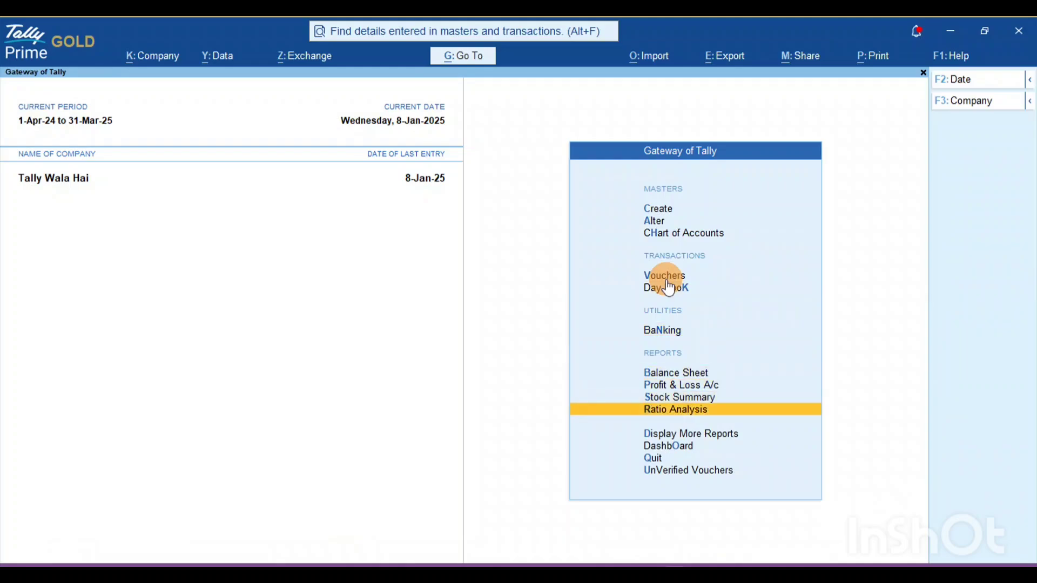
key("Return")
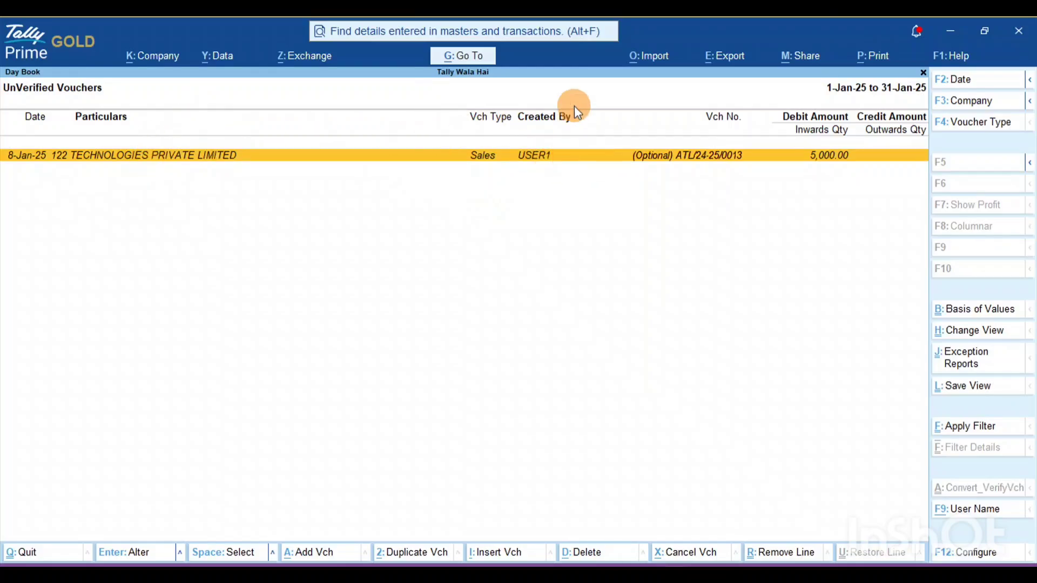
- Open the unverified 122 TECHNOLOGIES PRIVATE LIMITED sales voucher to check its creator and approver, and return to the Gateway of Tally
left_click(560, 162)
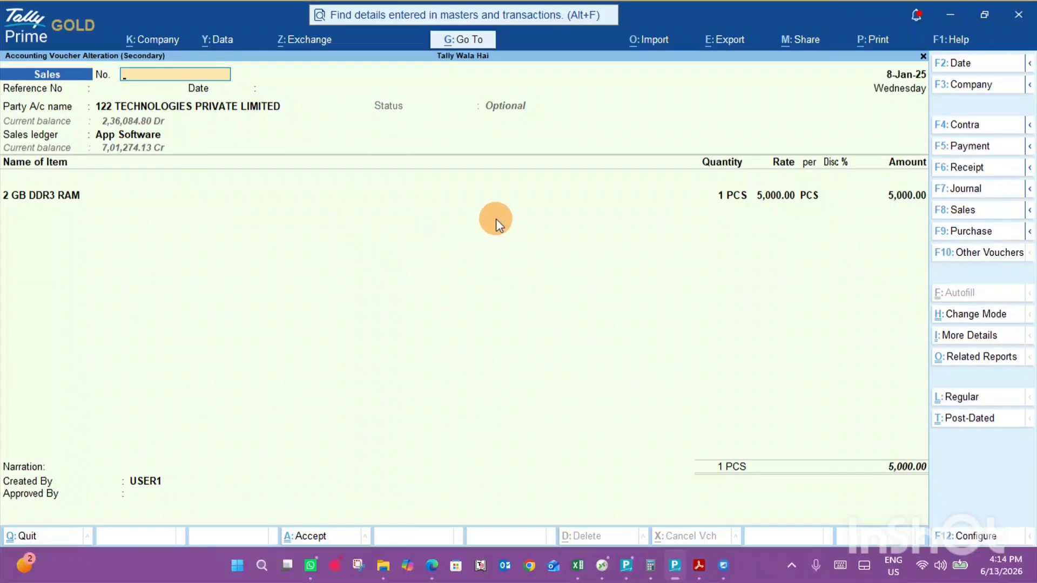
key("Escape")
key("y")
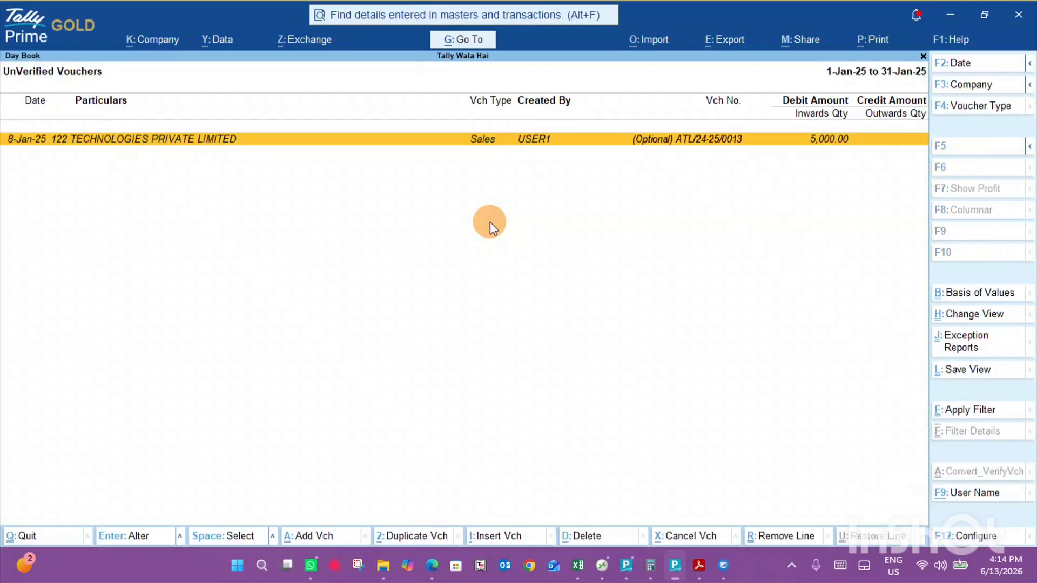
key("Escape")
key("Escape")
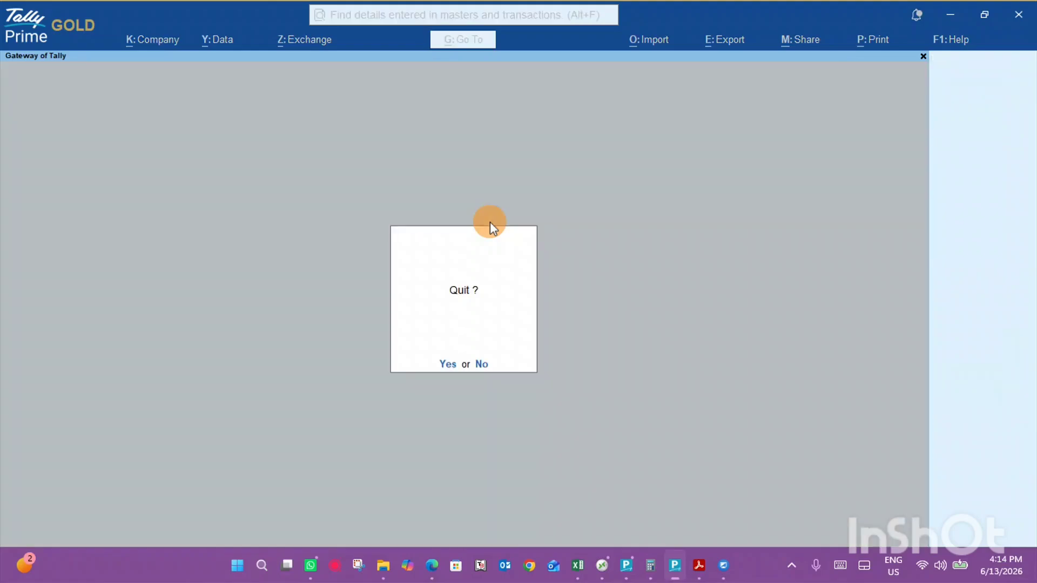
key("Escape")
- Shut the open company and select Tally Wala Hai from the list of companies
key("alt+k")
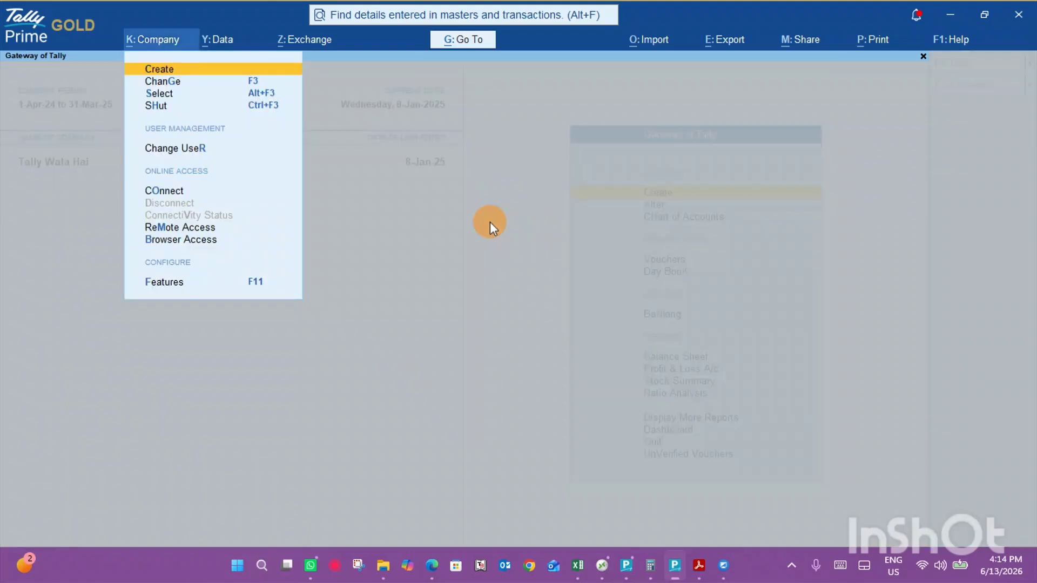
key("Down")
key("Down")
key("Down")
key("Return")
key("Down")
key("Down")
key("Down")
key("Down")
key("Down")
key("Down")
key("Down")
key("Down")
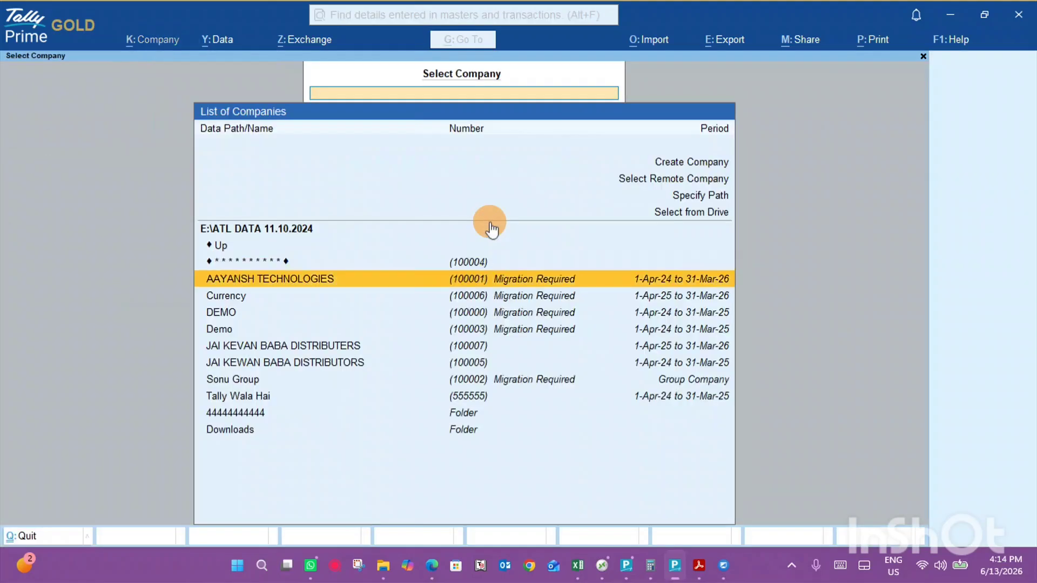
key("Return")
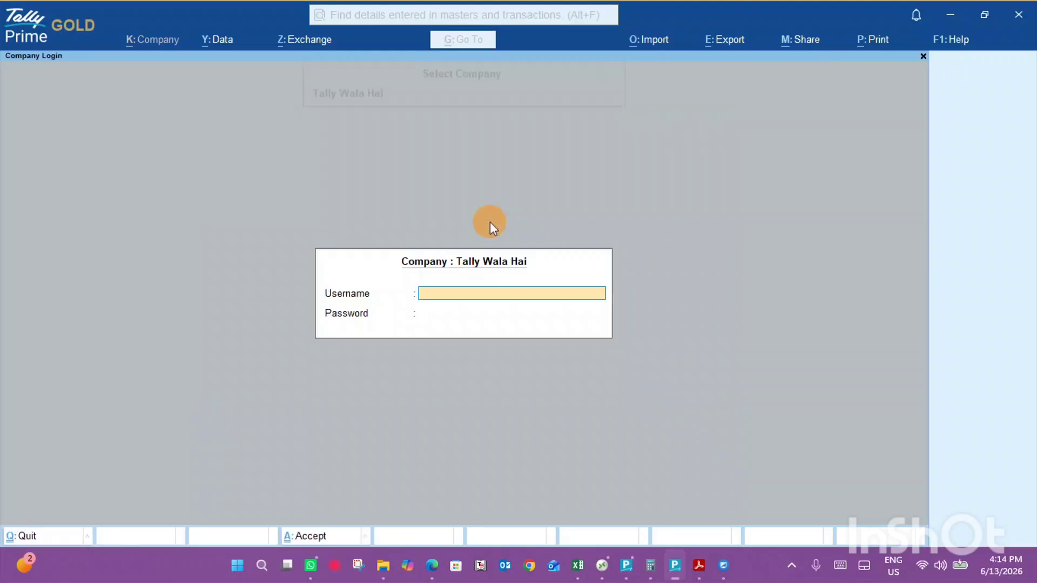
- Log in to Tally Wala Hai with the username ADMIN and the administrator password
type("ADMIN")
key("Return")
type("***in")
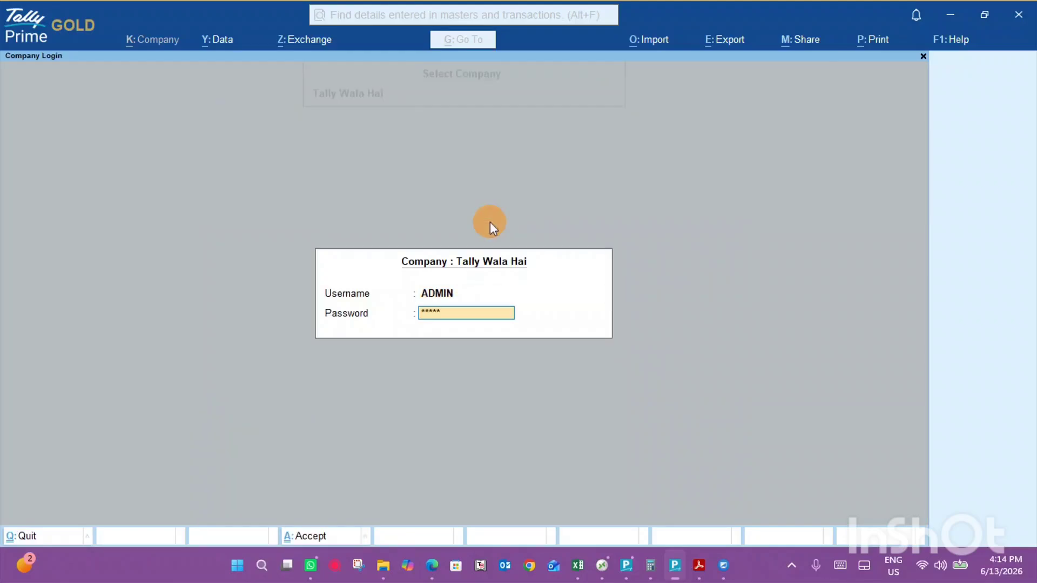
key("Return")
- Open the UnVerified Vouchers report as the administrator
key("Down")
key("Down")
key("Down")
key("Down")
key("Down")
key("Down")
key("Down")
key("Down")
key("Down")
key("Down")
key("Down")
key("Down")
key("Down")
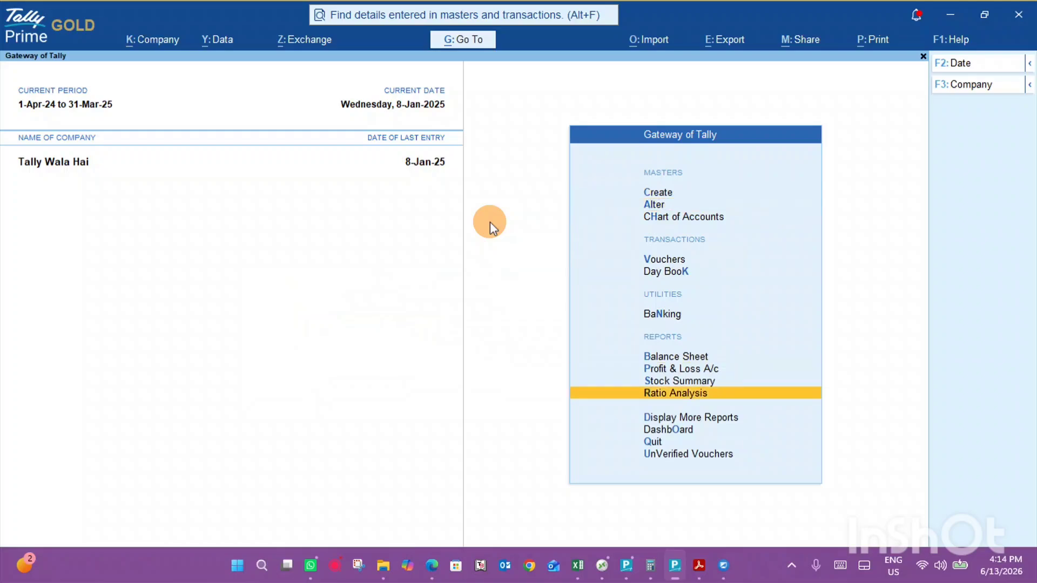
key("Return")
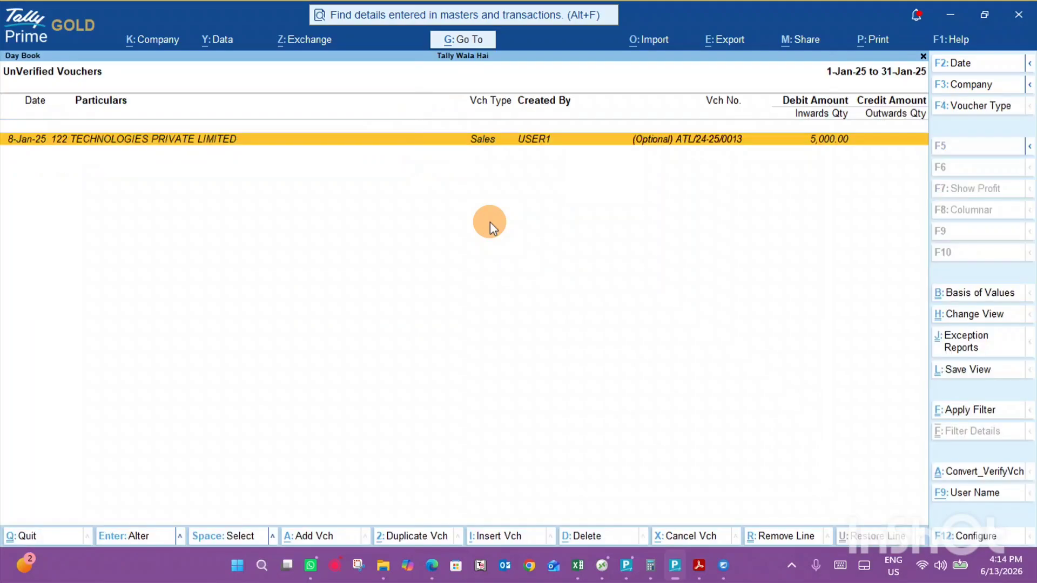
- Convert USER1's unverified sales voucher for 122 TECHNOLOGIES PRIVATE LIMITED into a verified voucher
key("space")
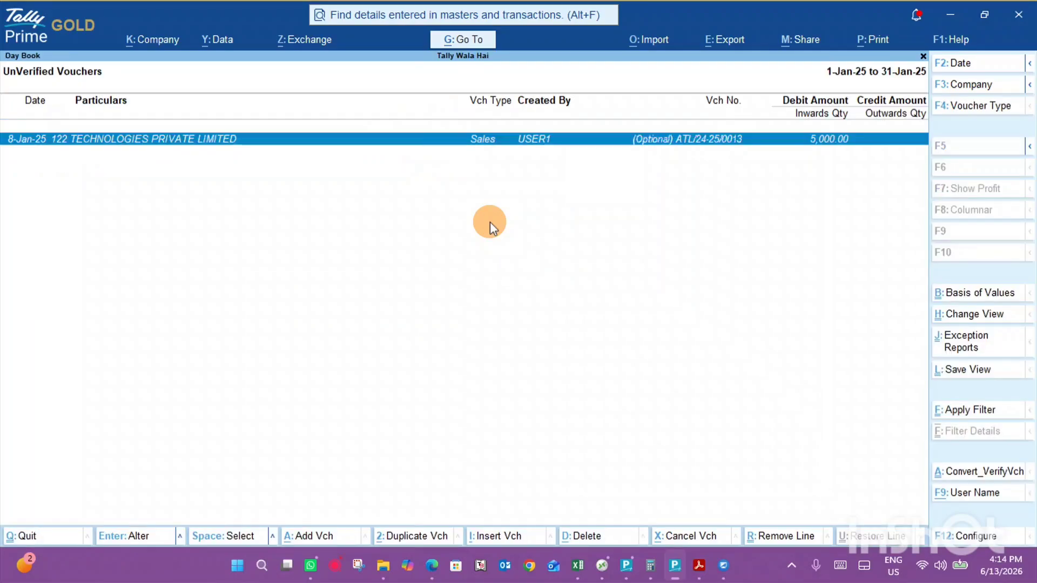
left_click(980, 479)
key("Return")
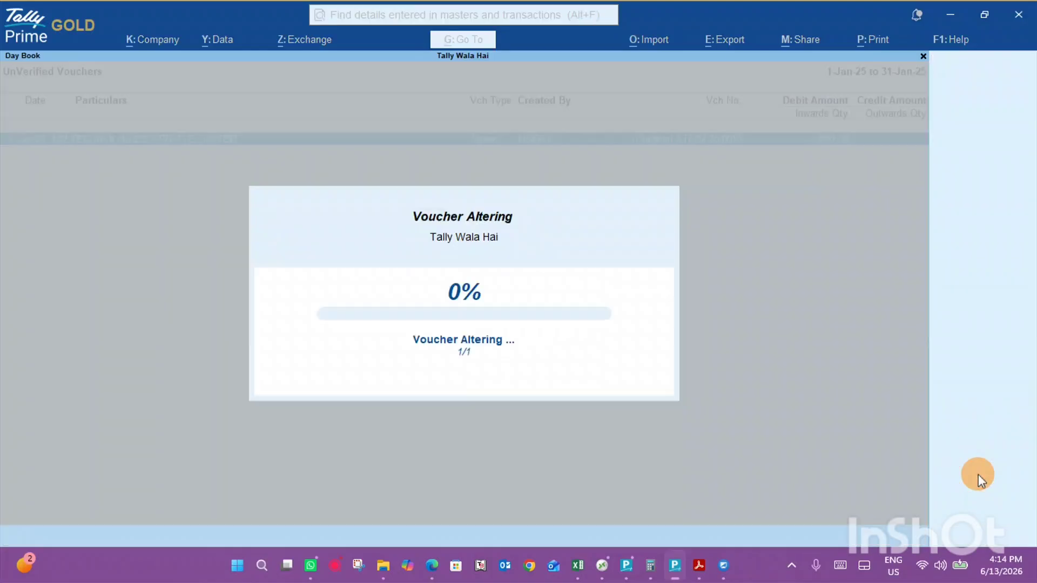
- Check the Created By and Approved By details of sales voucher ATL/24-25/0013 in the Day Book, and return to the Gateway of Tally
key("Escape")
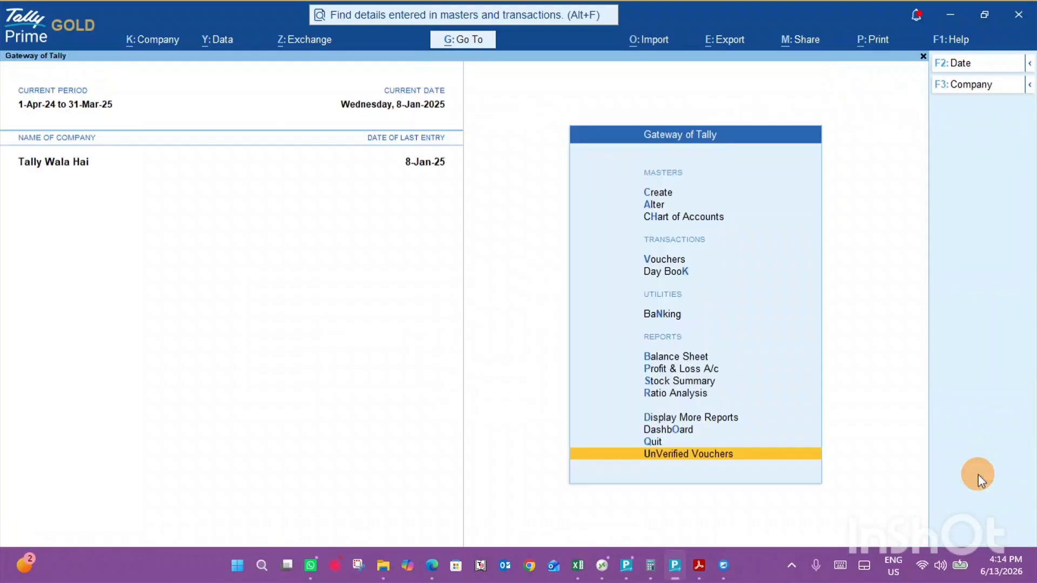
key("Escape")
key("Escape")
key("k")
key("Down")
key("Down")
key("Down")
key("Down")
key("Down")
key("Down")
key("Down")
key("Down")
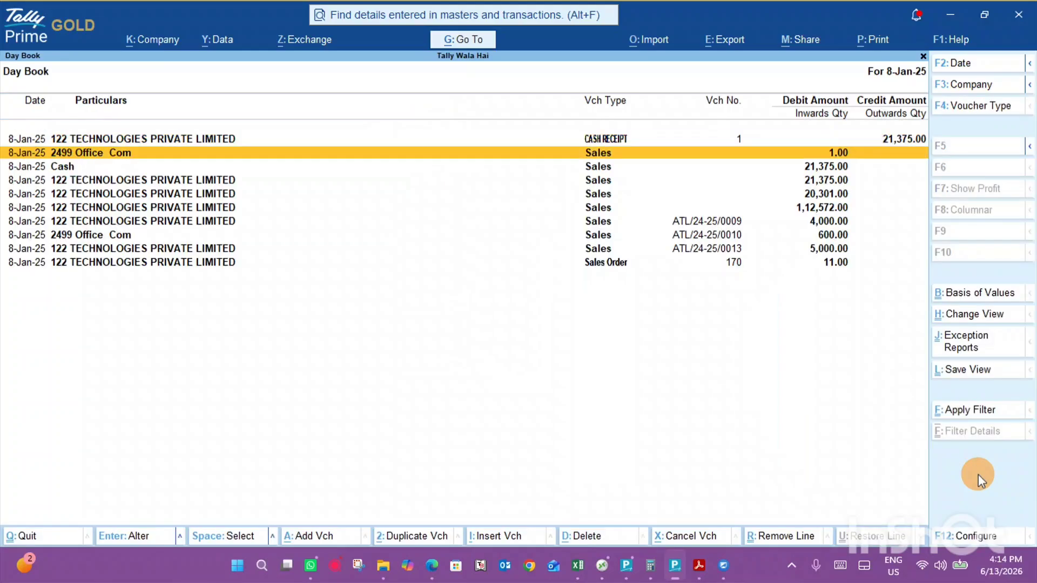
key("Return")
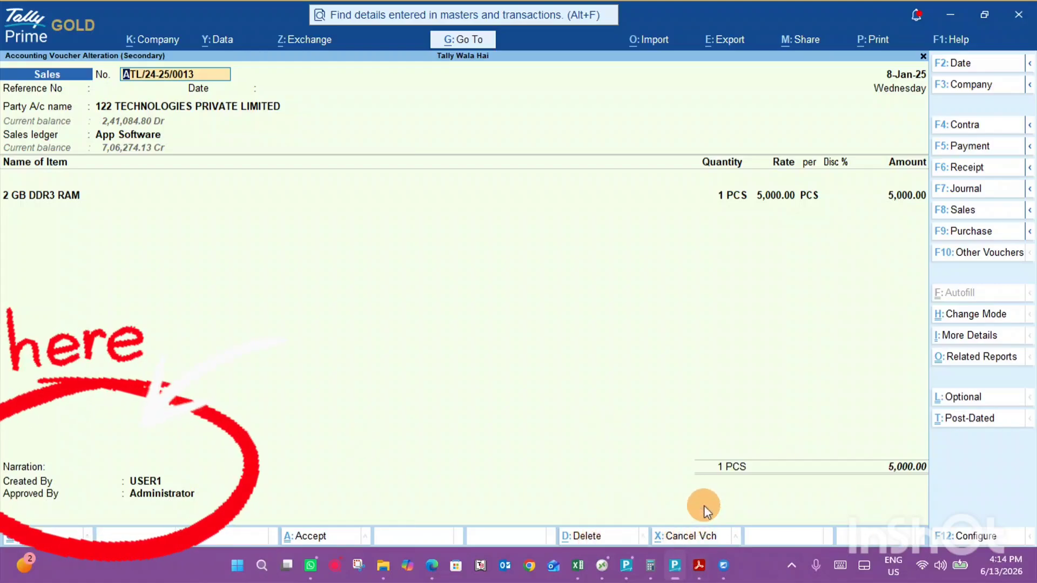
key("BackSpace")
key("Escape")
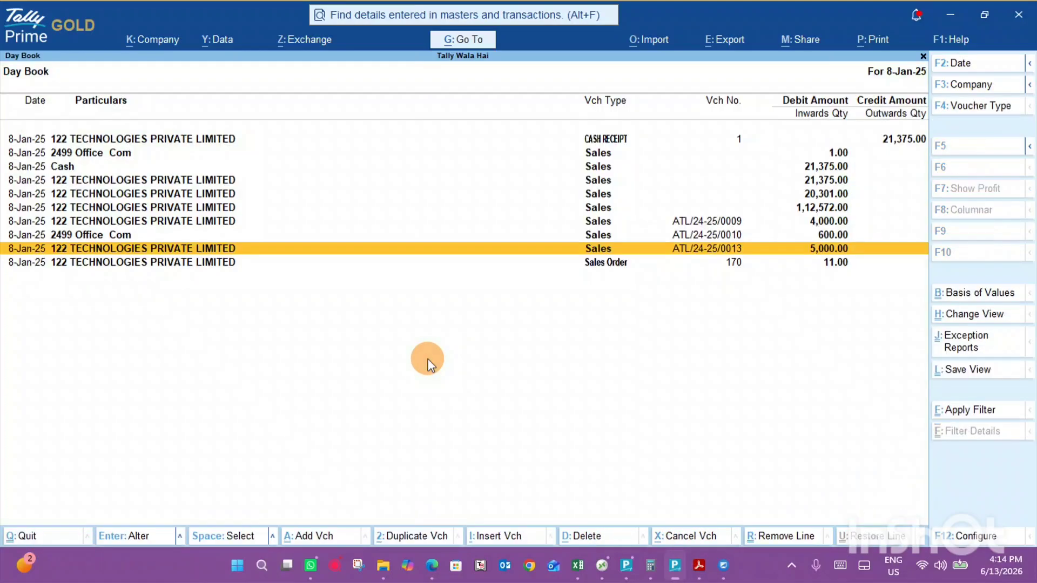
key("Escape")
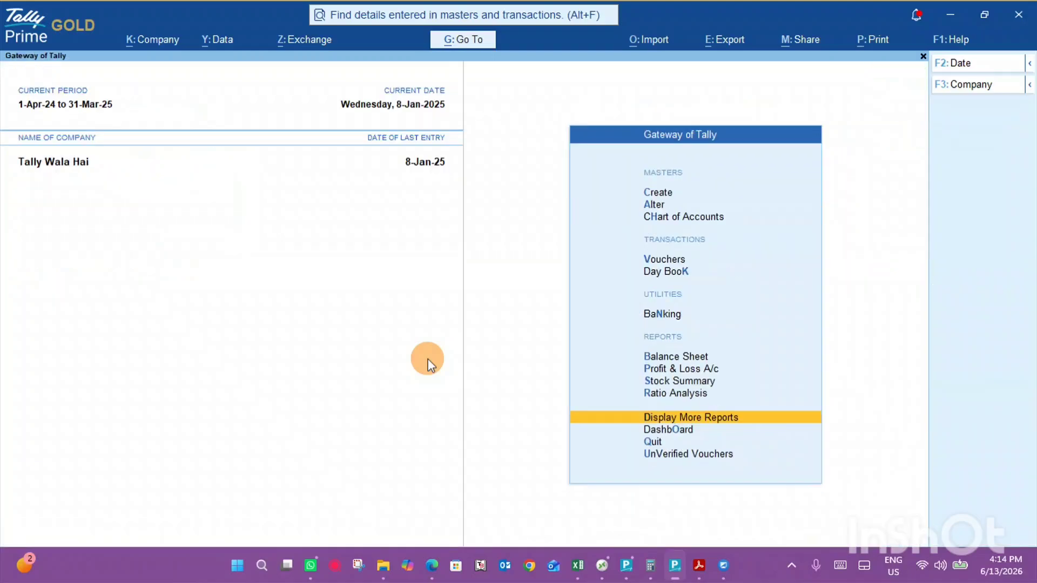
key("Escape")
key("n")
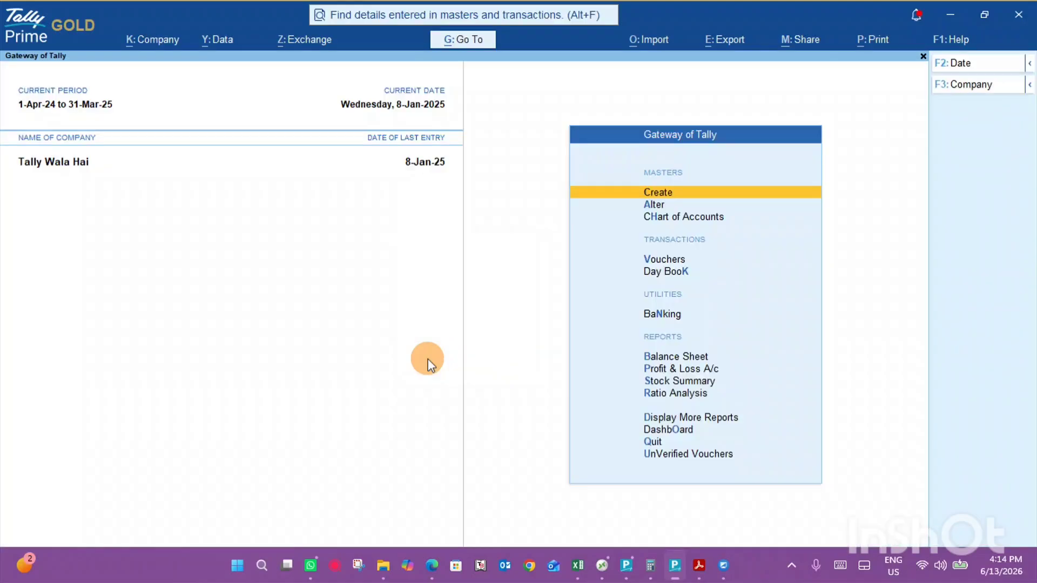
key("alt+k")
key("Down")
key("Down")
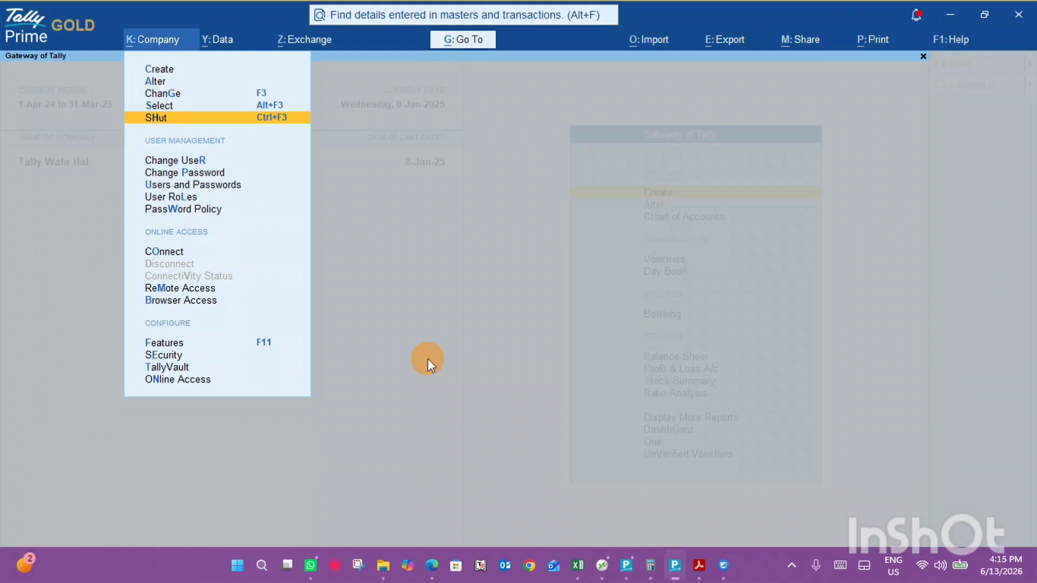
key("Down")
key("Up")
key("Up")
key("Down")
key("Return")
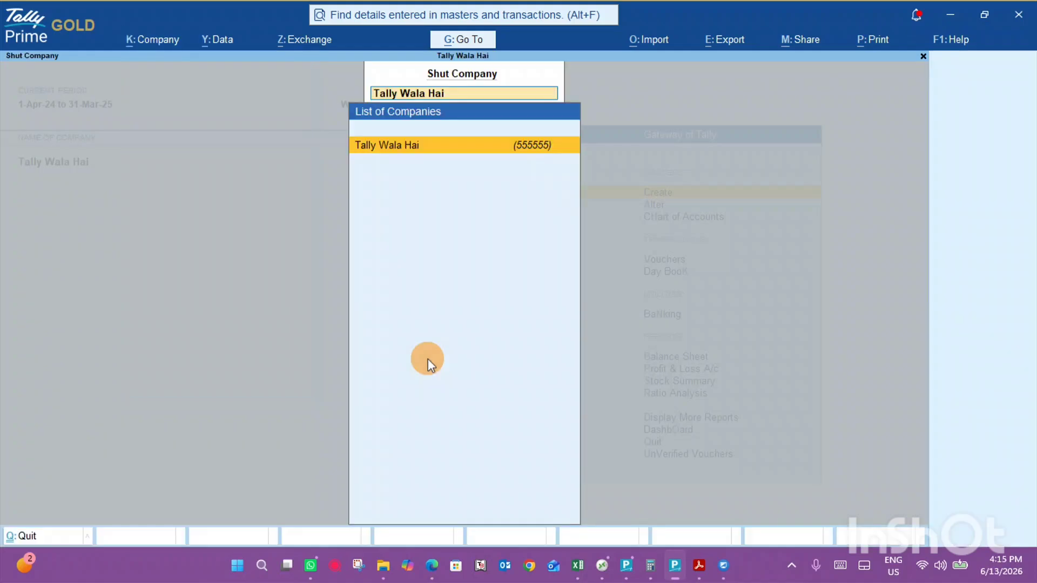
key("Escape")
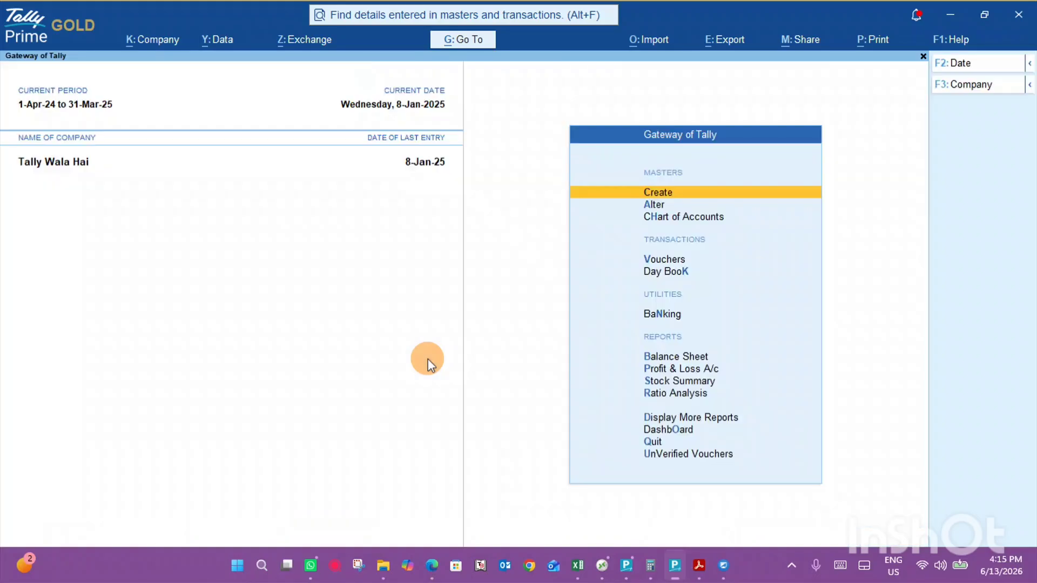
- Open the list of users and passwords for the Tally Wala Hai company
key("alt+k")
key("Down")
key("Down")
key("Down")
key("Down")
key("Down")
key("Down")
key("Down")
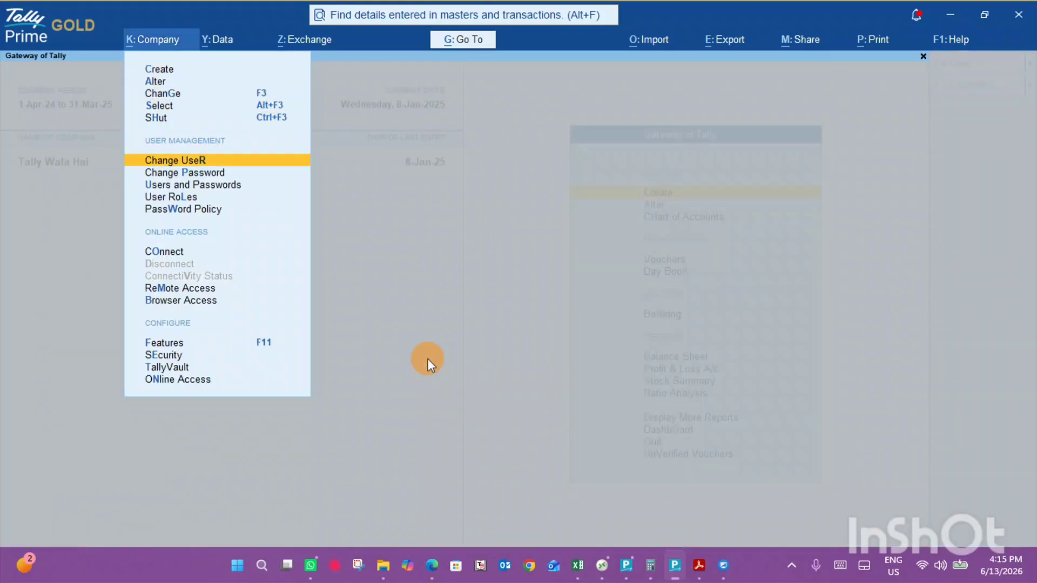
key("Return")
key("Return")
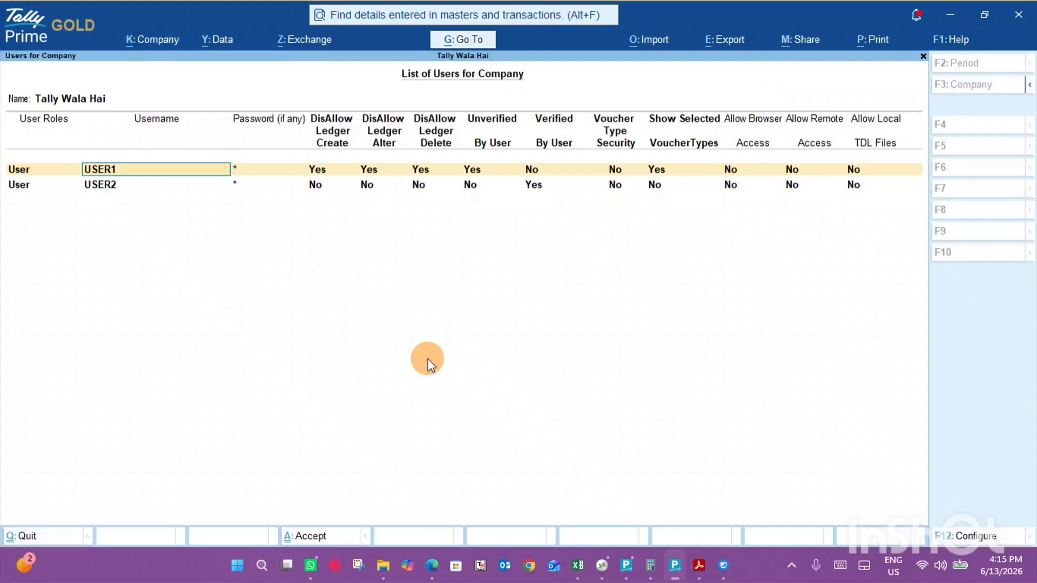
- Review the ledger, voucher verification and voucher type security settings of USER1 and USER2, and accept the user list
key("Return")
key("Return")
key("Return")
key("Return")
key("Return")
key("Return")
key("Return")
key("Return")
key("Return")
key("Return")
key("Return")
key("Return")
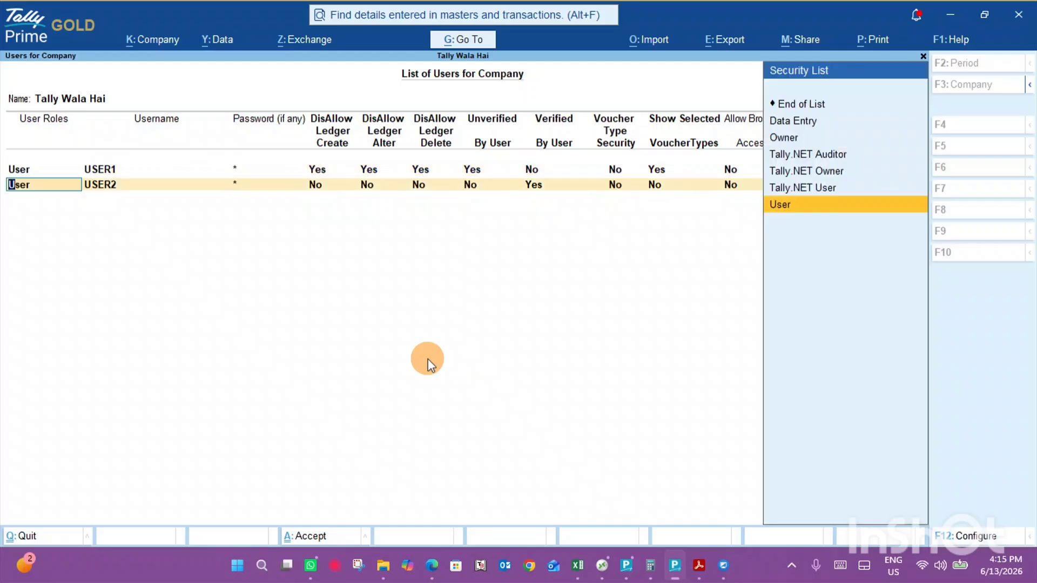
key("Return")
key("Return")
key("Return")
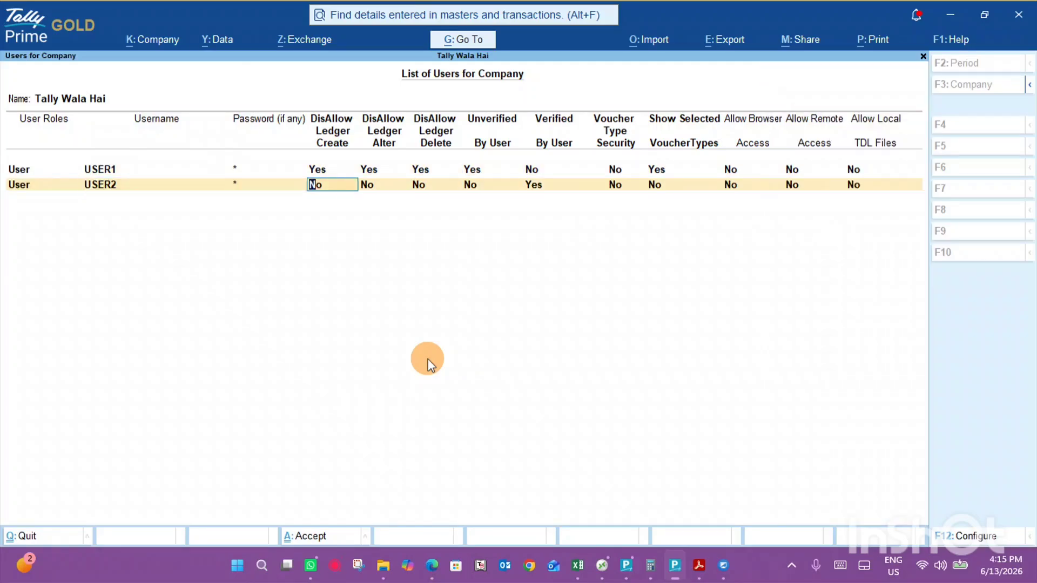
key("Return")
key("Return")
key("Return")
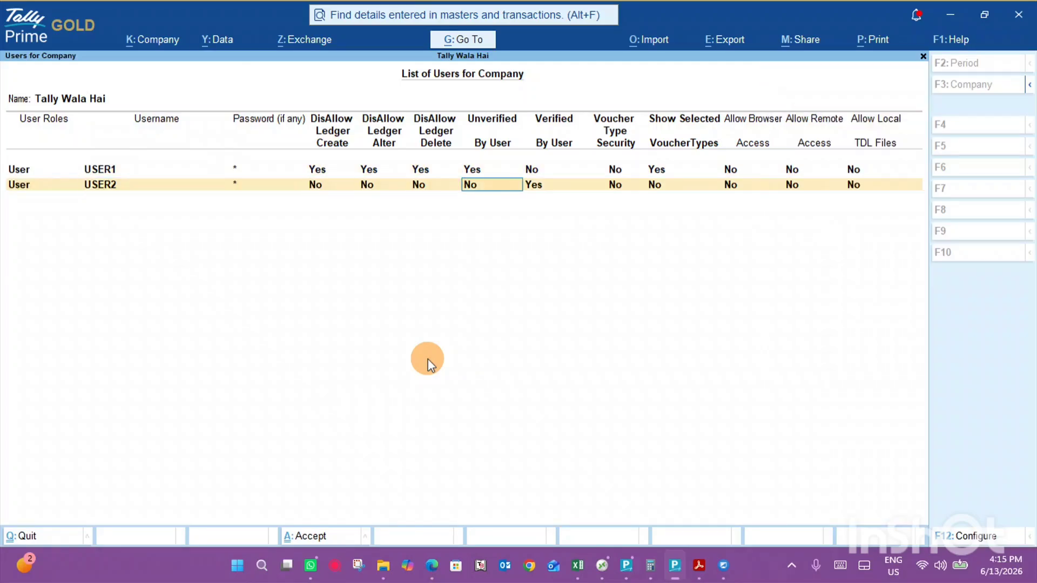
key("Return")
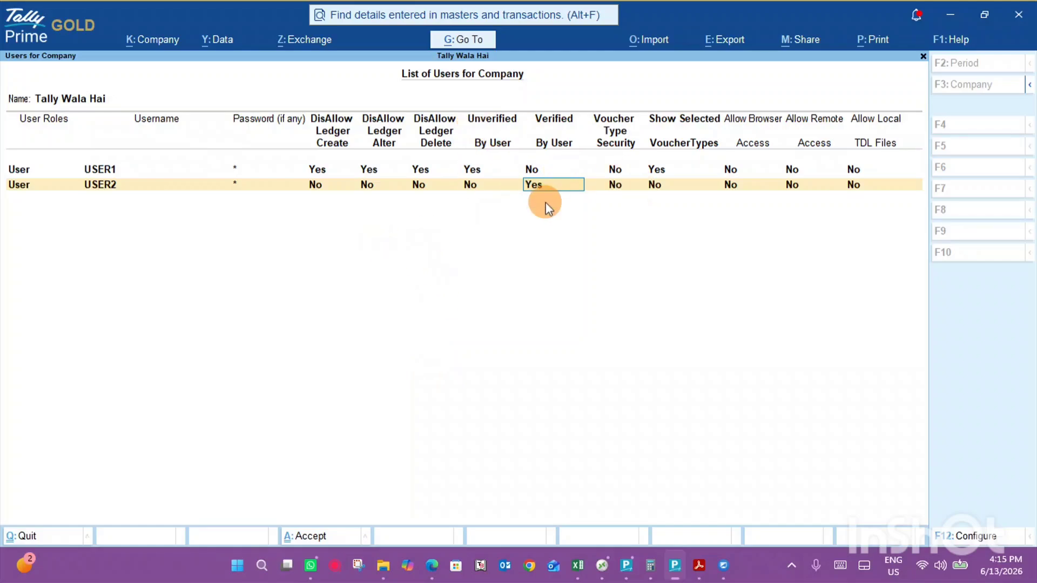
key("Return")
key("Return")
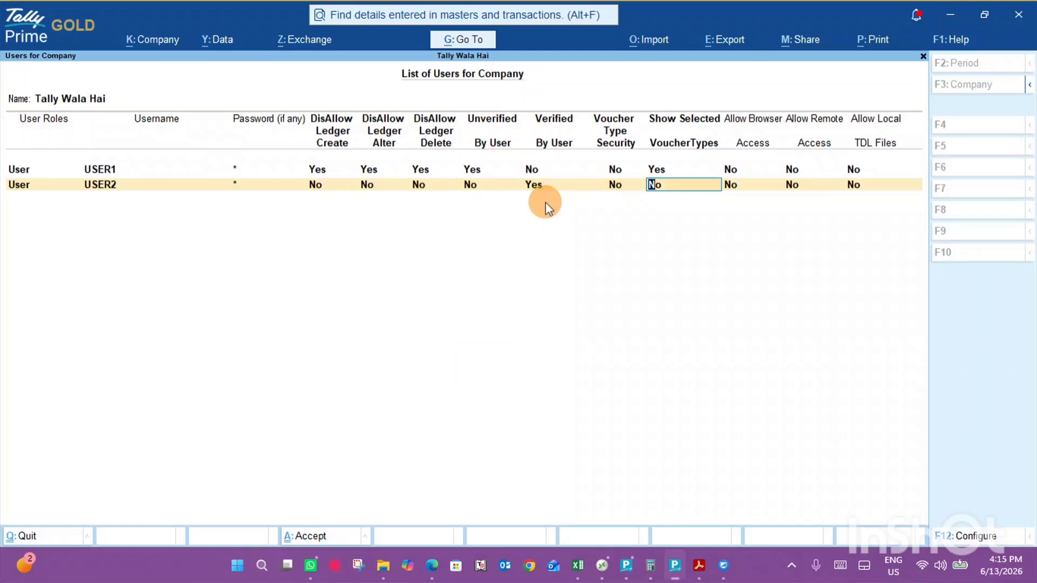
key("ctrl")
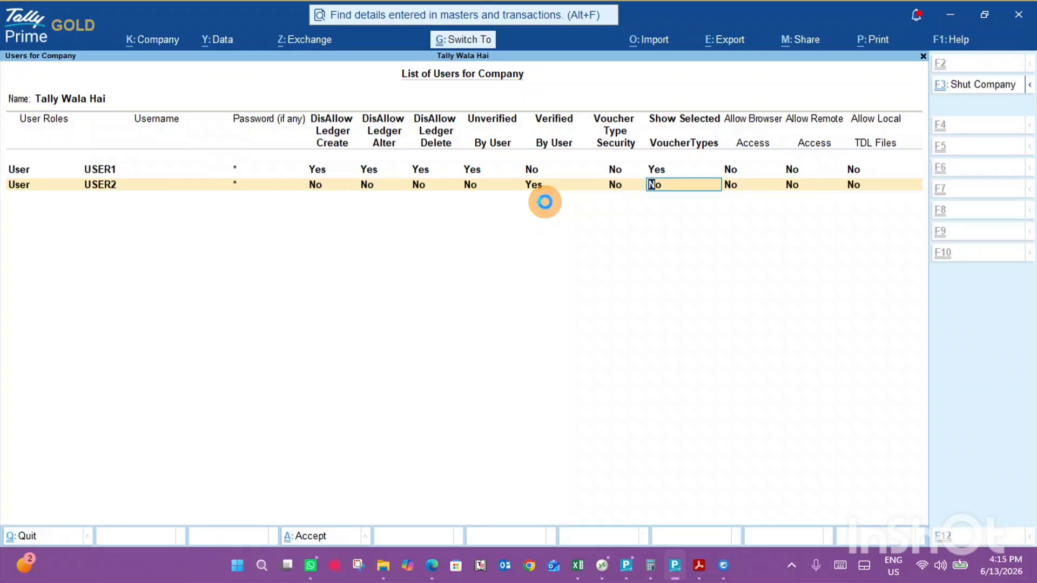
key("ctrl+a")
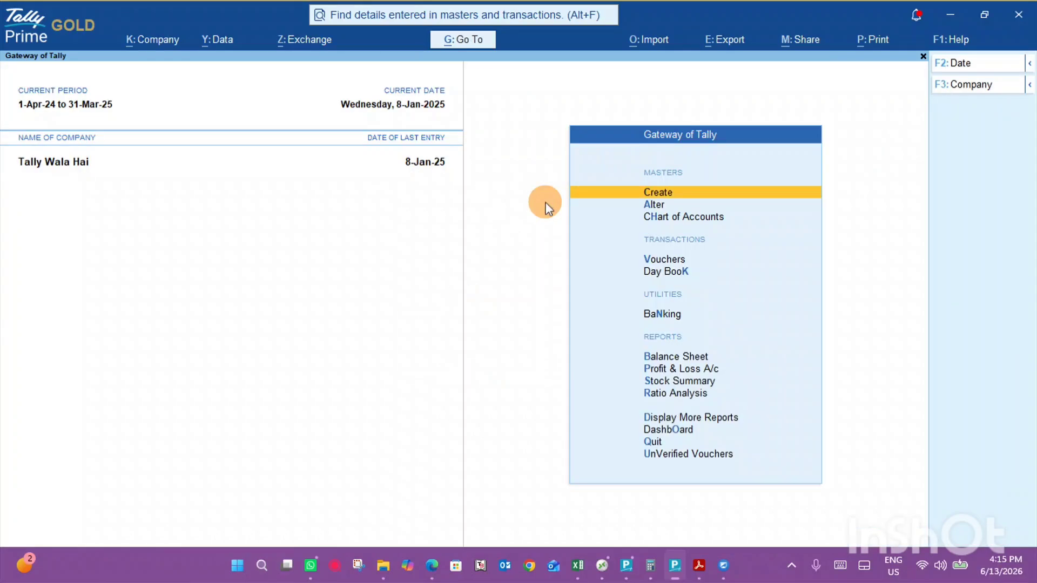
- Shut the administrator's session of the company and reselect Tally Wala Hai to reach its login
key("alt+k")
key("Down")
key("Down")
key("Down")
key("Down")
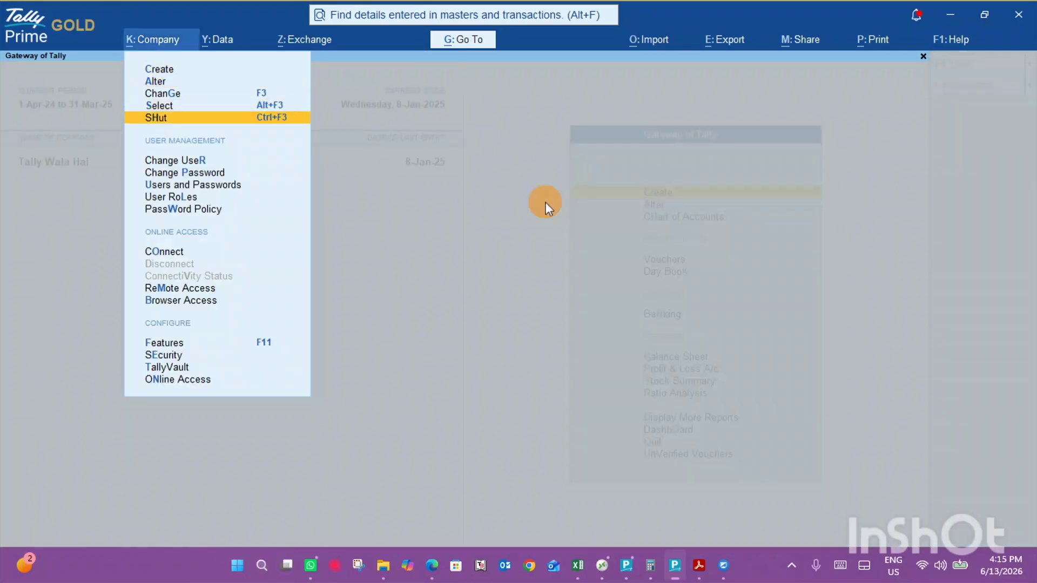
key("Return")
key("Return")
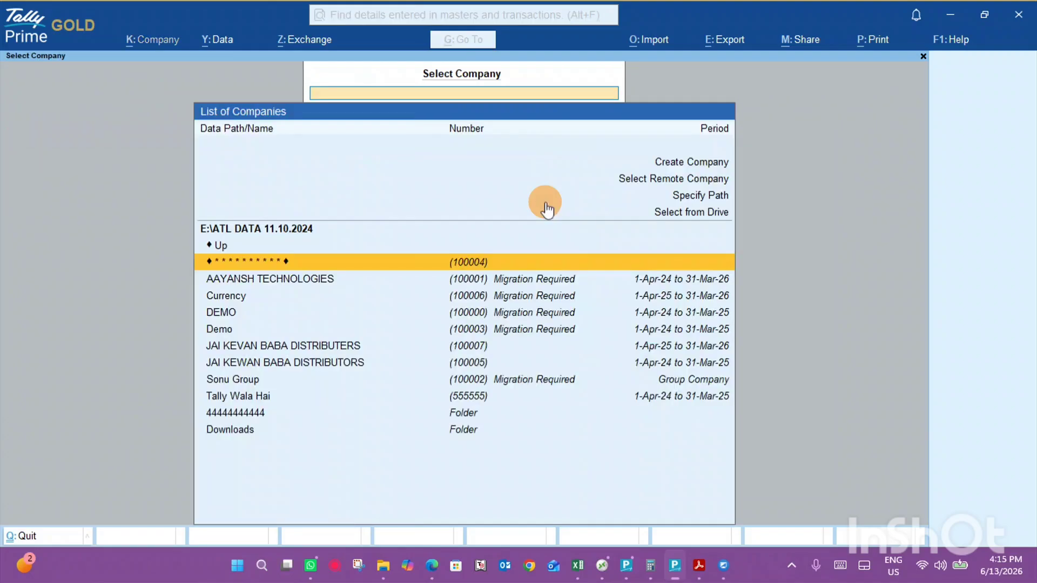
key("Down")
key("Down")
key("Down")
key("Down")
key("Down")
key("Down")
key("Down")
key("Down")
key("Down")
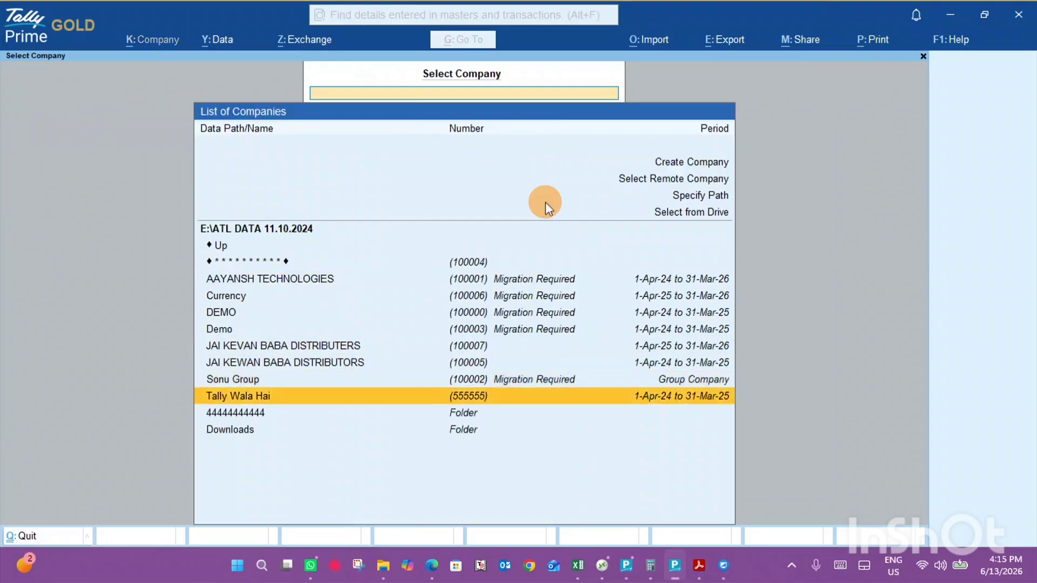
key("Return")
- Log in to Tally Wala Hai as user1 with that user's password
type("use")
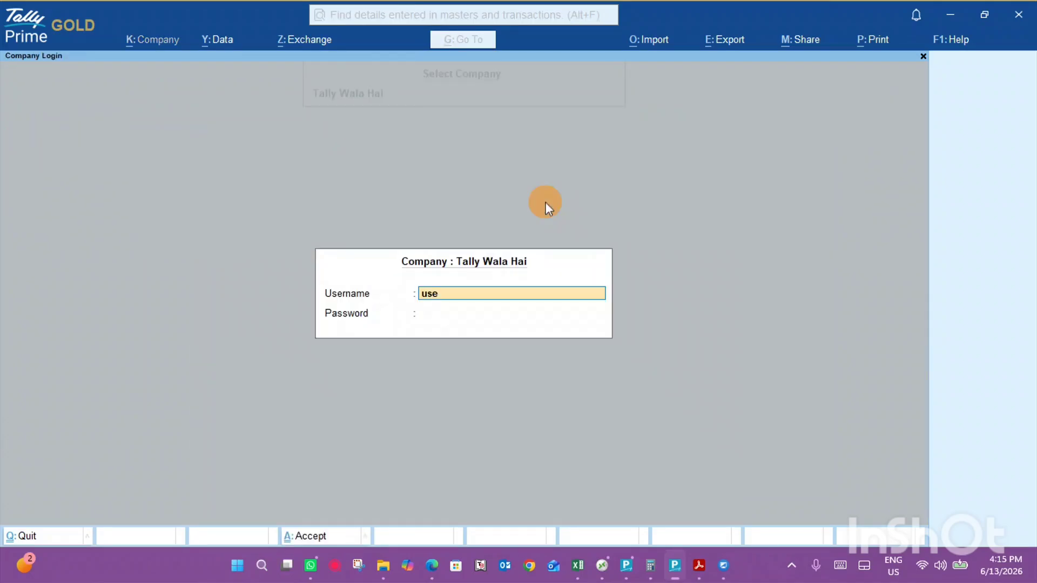
type("r1")
key("Return")
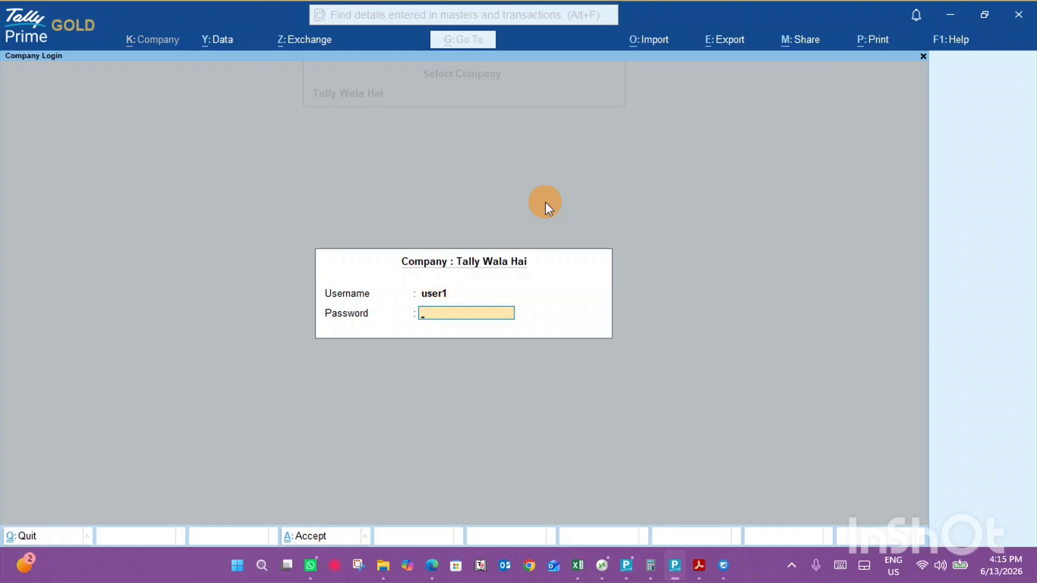
type("****")
key("Return")
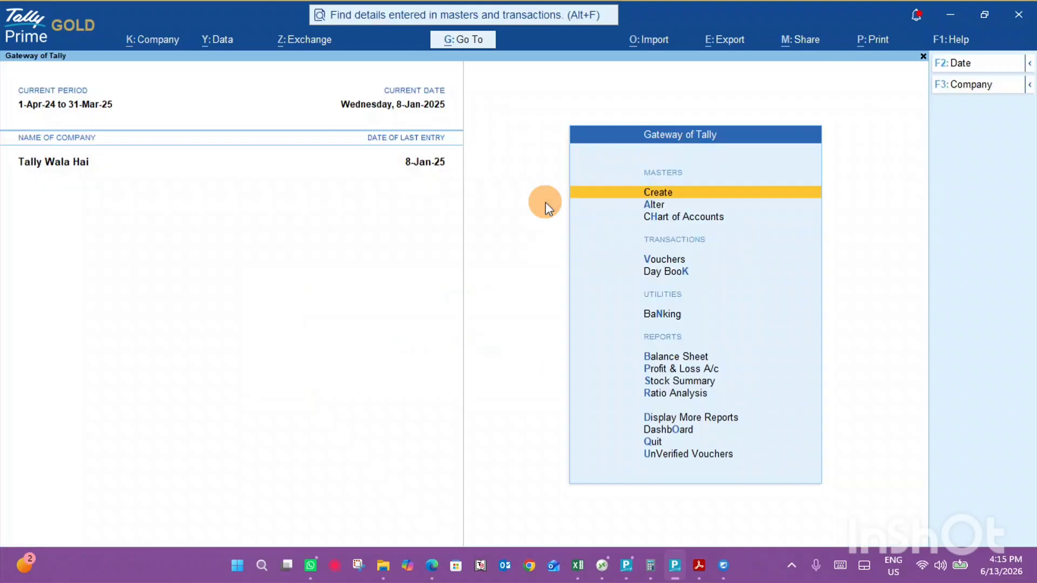
- Start a sales voucher for party 2499 Office Com with App Software as the sales ledger, accepting its dispatch and party details
key("v")
key("Return")
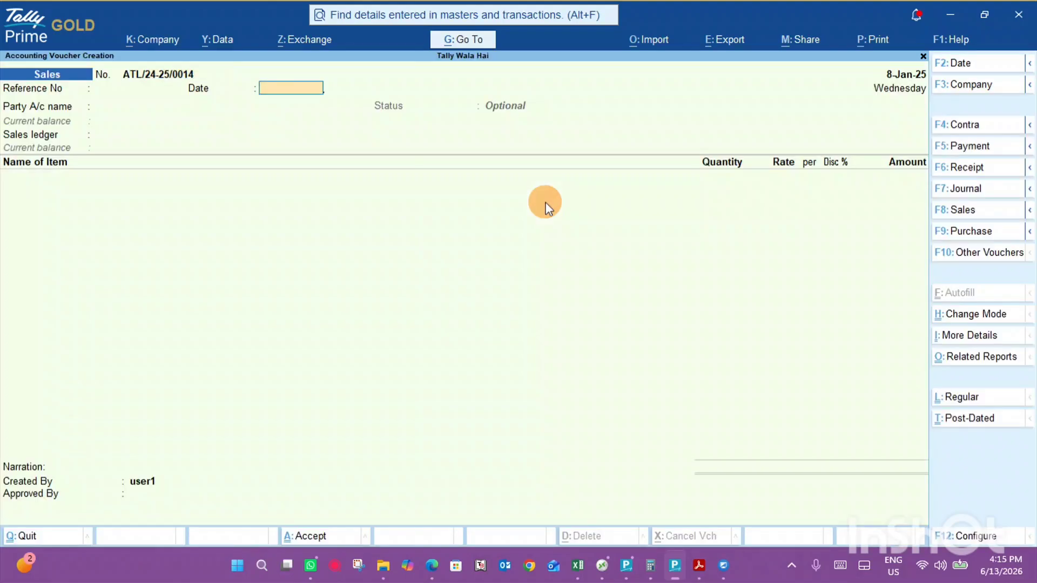
key("Return")
key("Down")
key("Return")
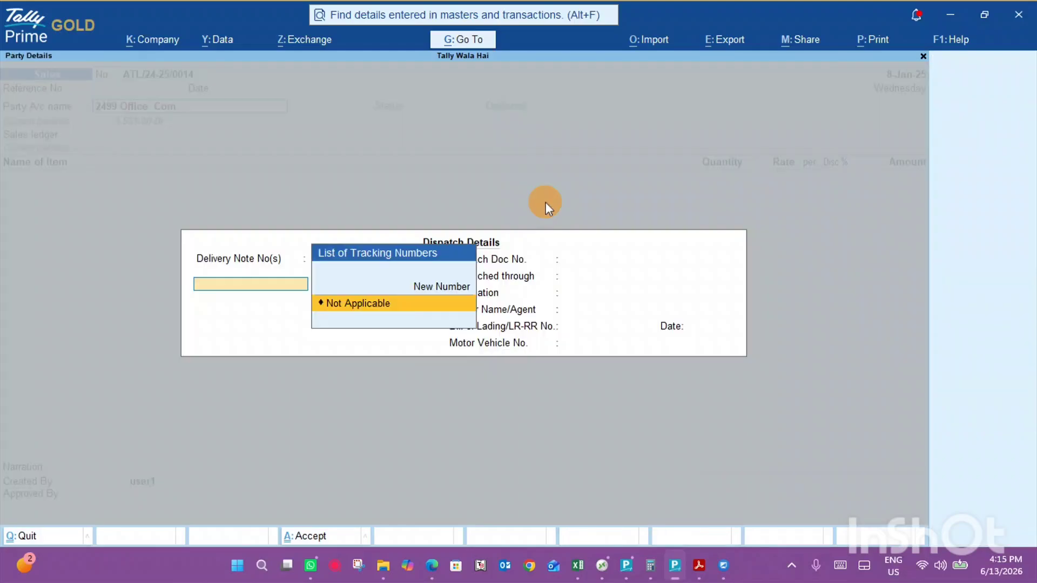
key("Return")
key("ctrl+a")
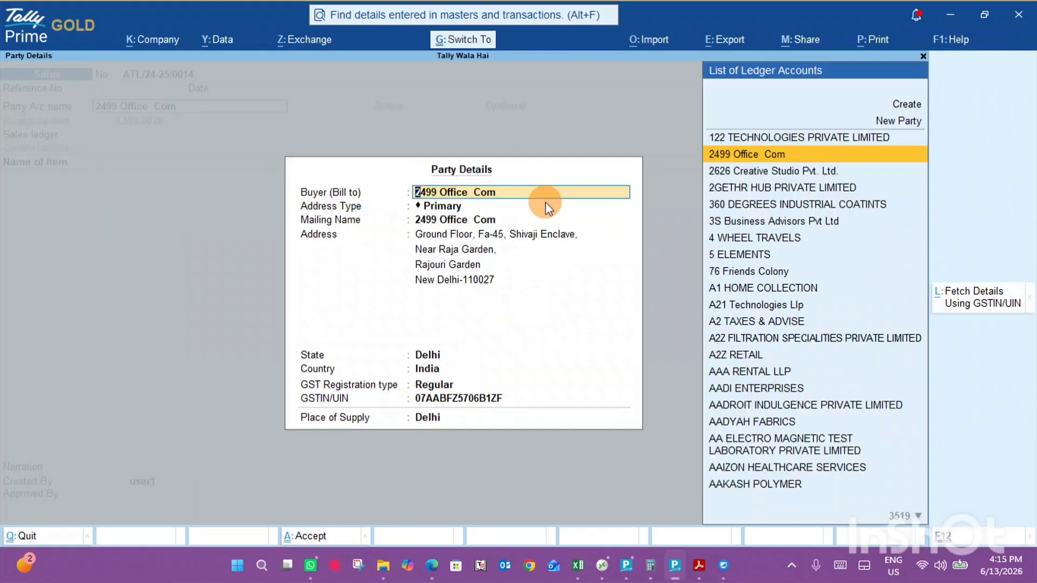
key("ctrl+a")
key("Return")
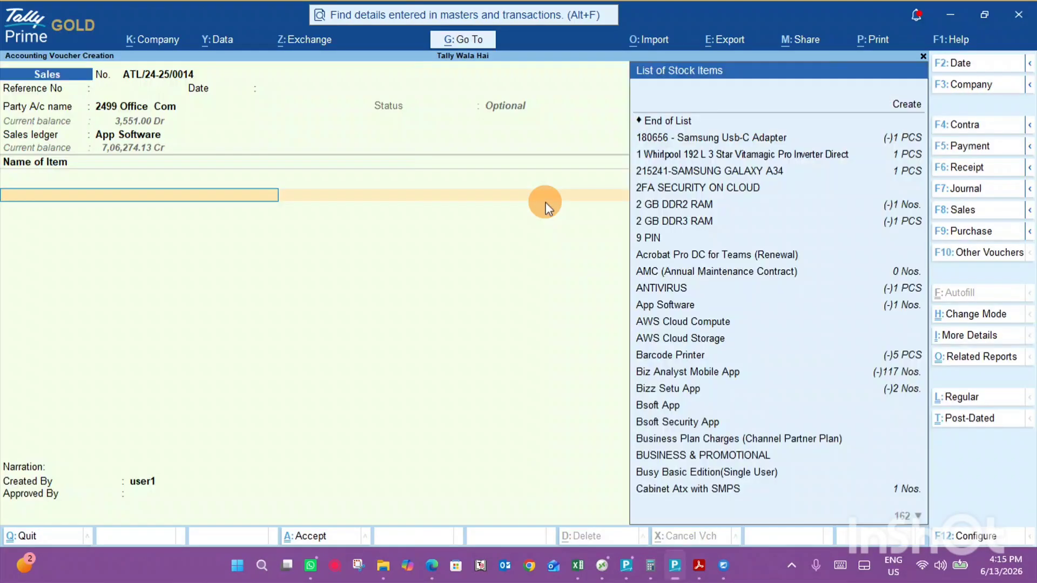
- Add the stock item ANTIVIRUS to the sales voucher with quantity 400 PCS at a rate of 600.00, without tracking or order number
key("Down")
key("Down")
key("Down")
key("Down")
key("Down")
key("Down")
key("Down")
key("Down")
key("Down")
key("Down")
key("Down")
key("Down")
key("Return")
key("Return")
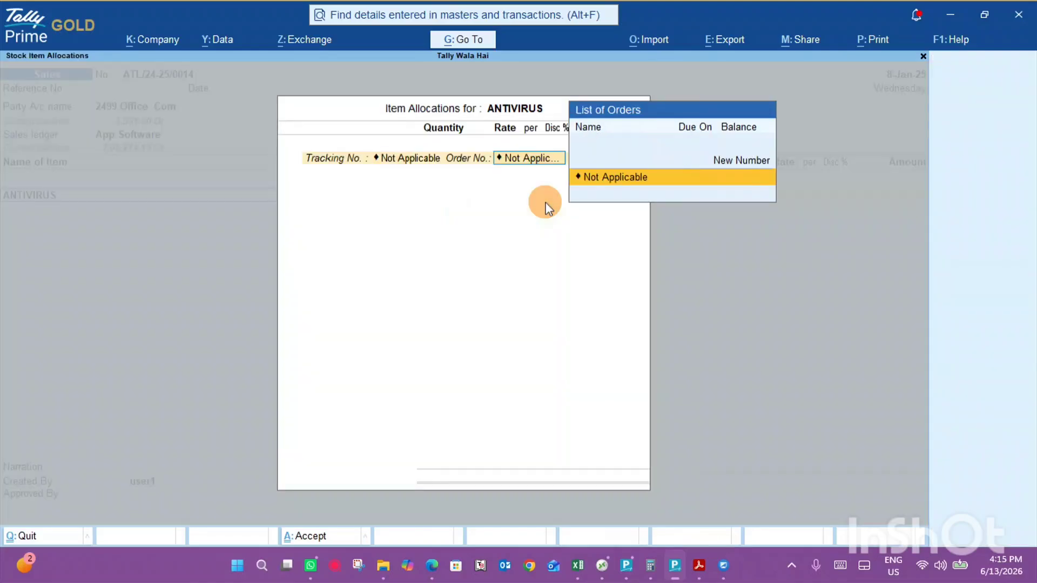
key("Return")
type("40")
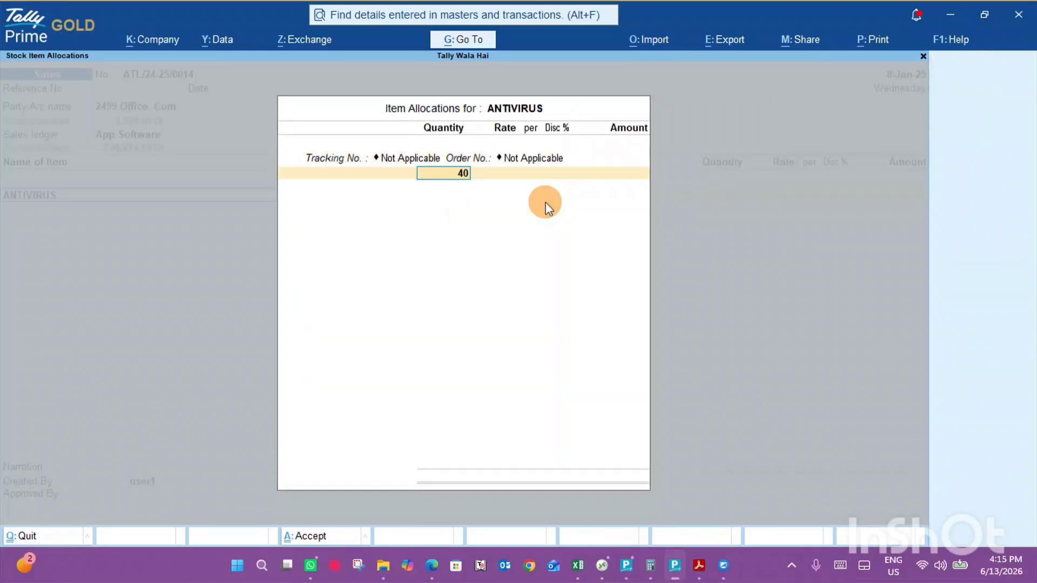
type("0")
key("Return")
key("Return")
key("Return")
key("Return")
key("Return")
key("Return")
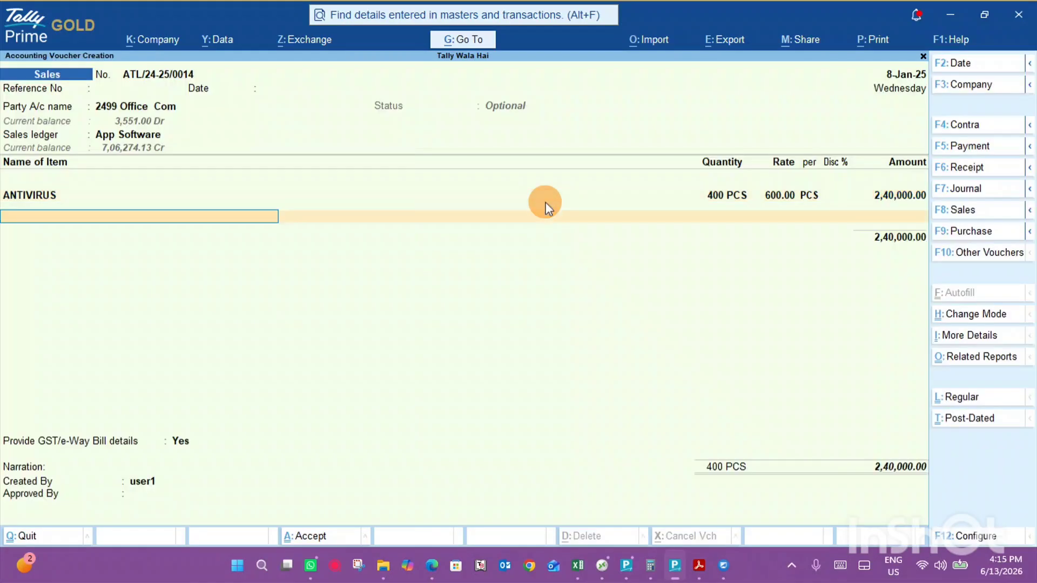
- Allocate the full amount as a New Ref bill for 2499 Office Com and save the sales voucher
key("ctrl+a")
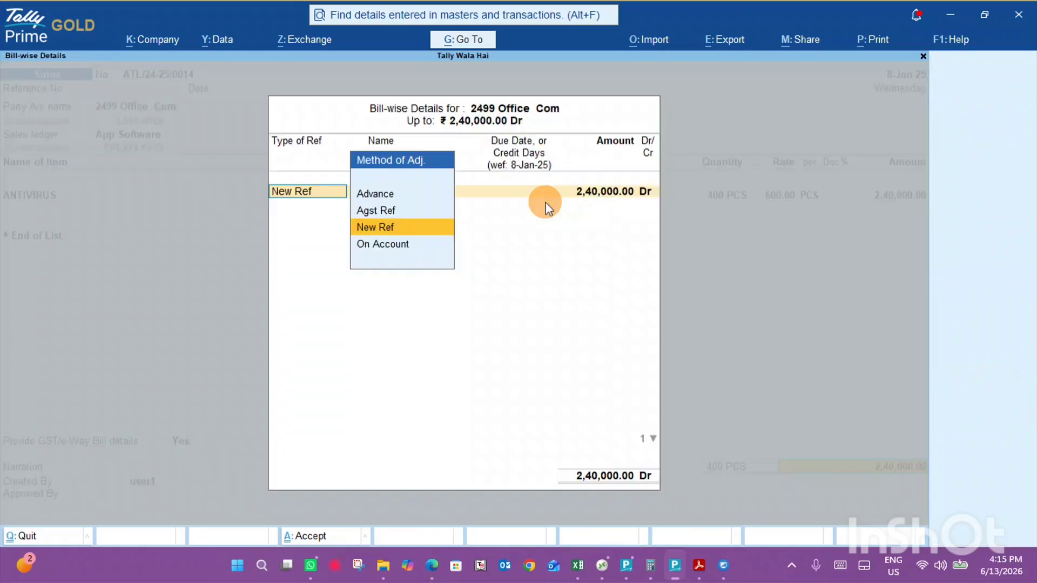
key("Return")
key("Return")
key("Return")
key("Return")
key("Return")
key("Return")
key("Return")
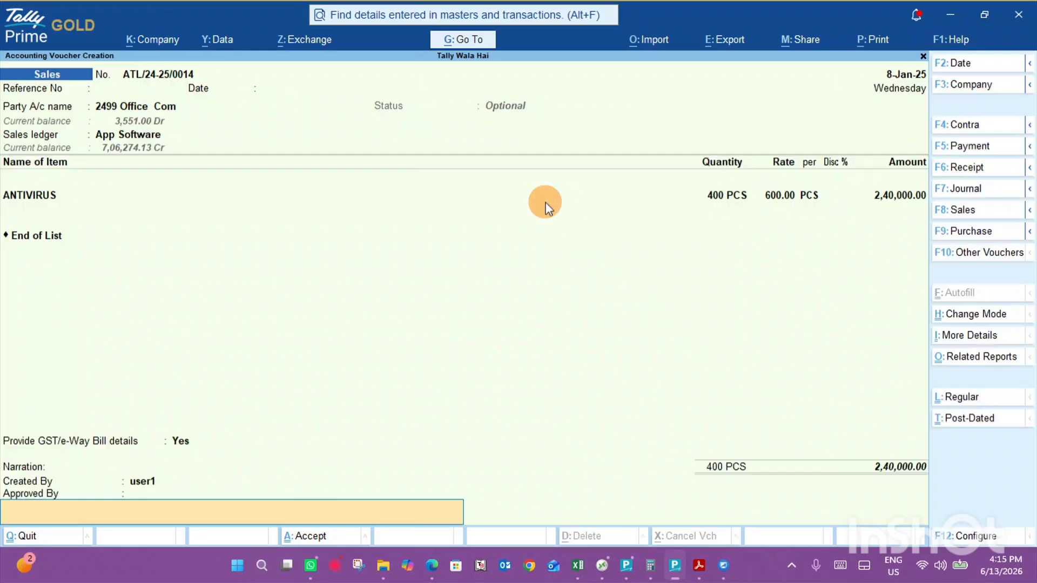
key("Return")
key("Return")
key("Return")
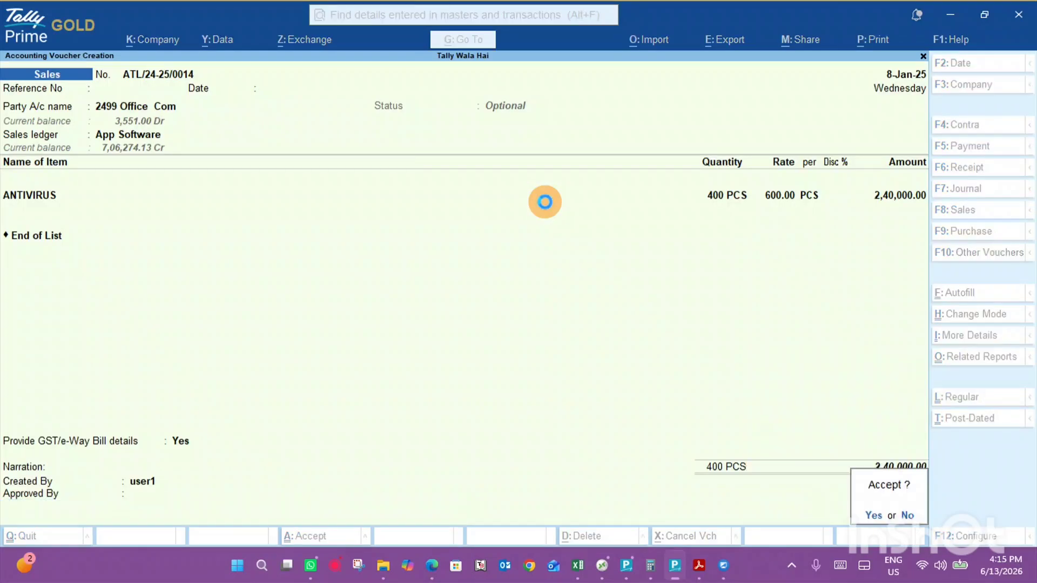
key("Escape")
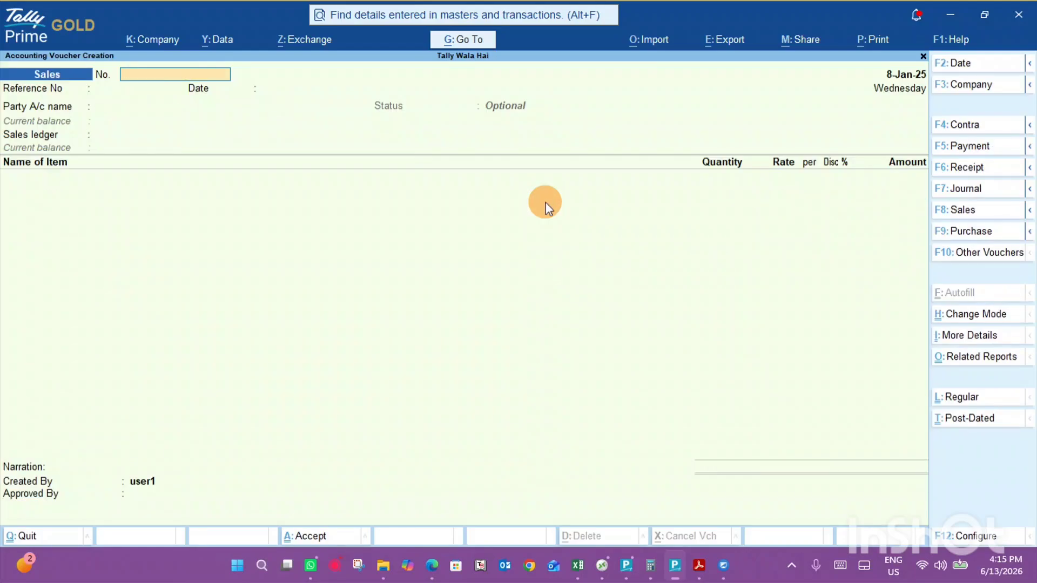
key("Escape")
key("Return")
- Open the UnVerified Vouchers report as user1 and view the pending sales voucher for 2499 Office Com
key("Down")
key("Down")
key("Down")
key("Down")
key("Down")
key("Down")
key("Down")
key("Down")
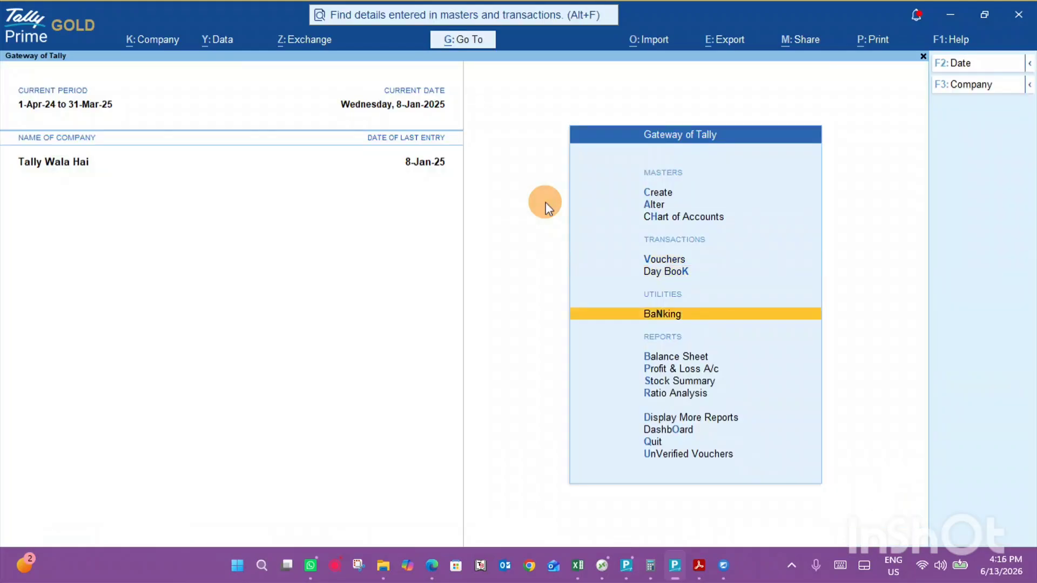
key("Down")
key("Down")
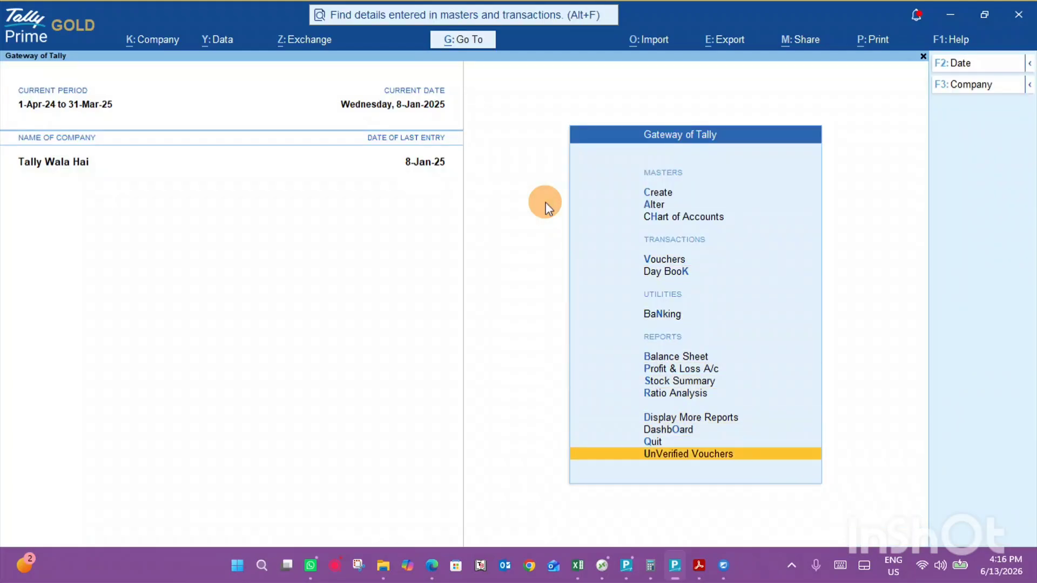
key("Return")
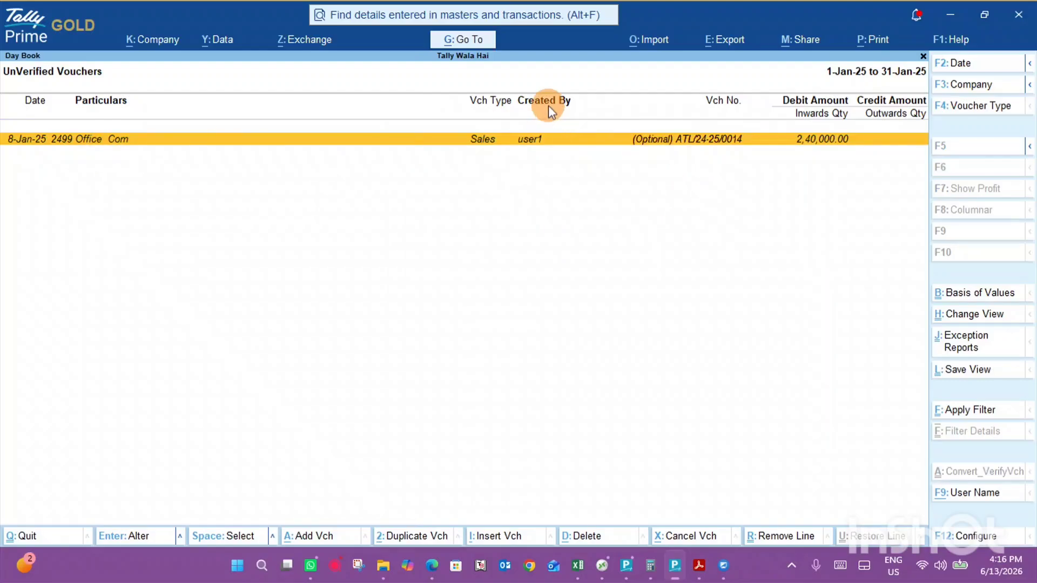
key("Return")
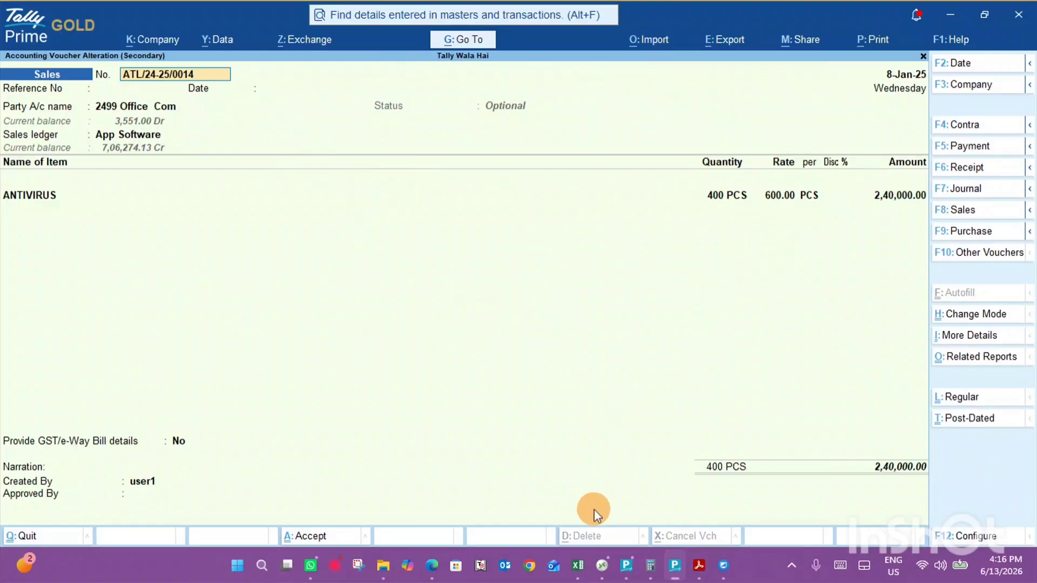
key("Escape")
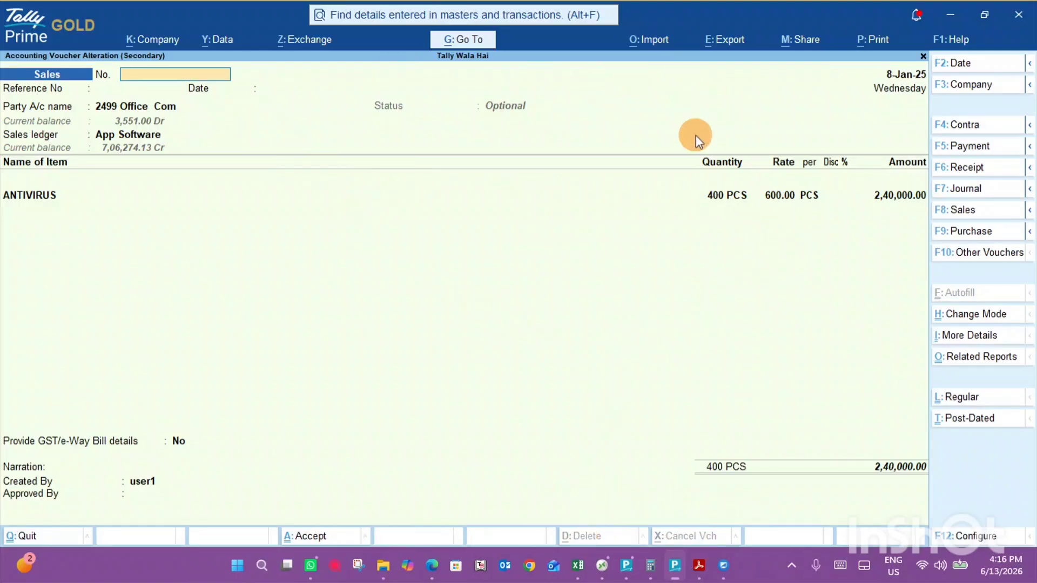
key("Escape")
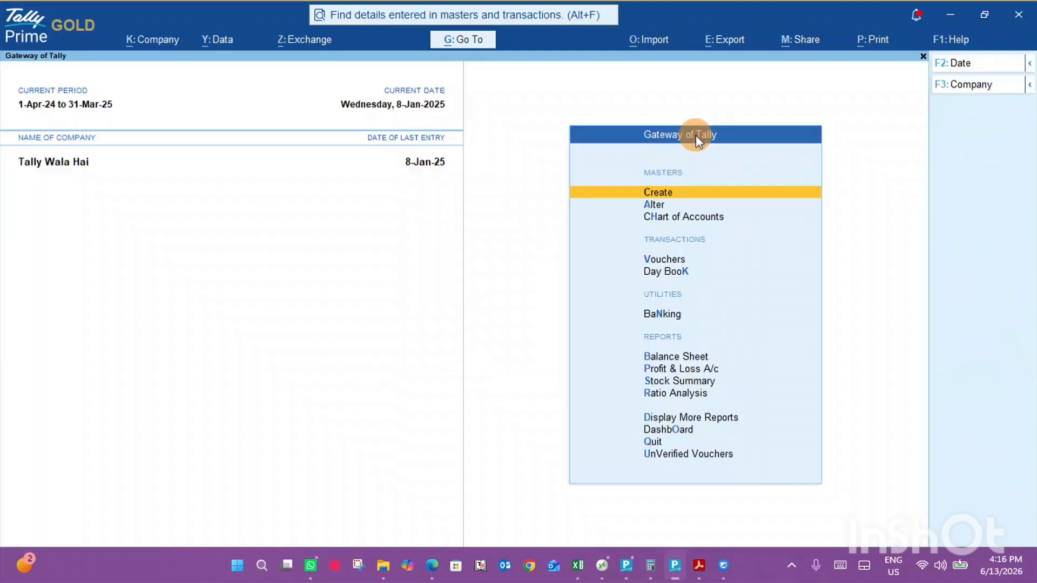
- Shut user1's session of the company and reselect Tally Wala Hai to reach its login
key("alt+k")
key("Down")
key("Down")
key("Down")
key("Return")
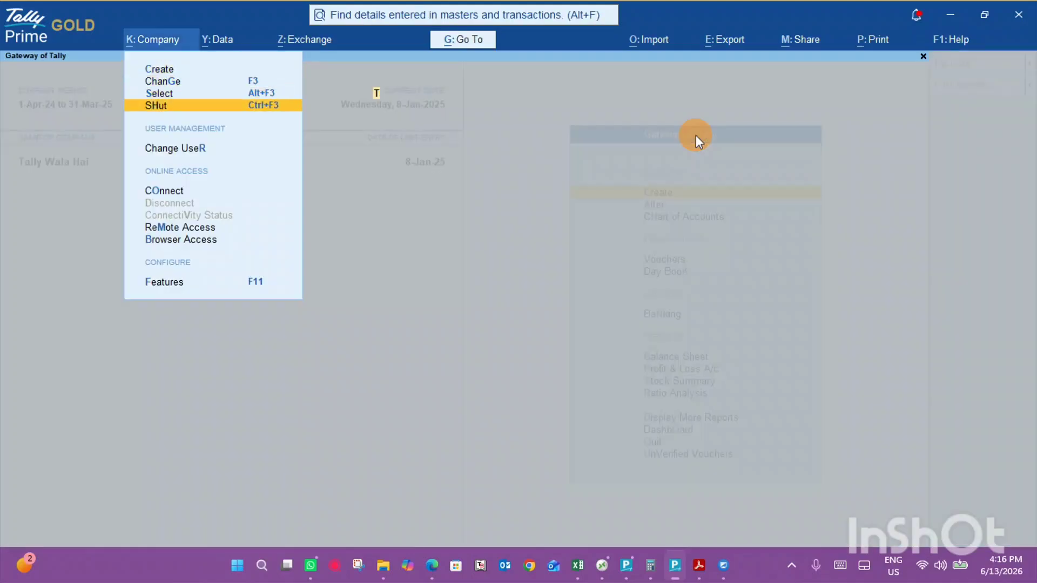
key("Down")
key("Down")
key("Down")
key("Down")
key("Down")
key("Down")
key("Down")
key("Down")
key("Down")
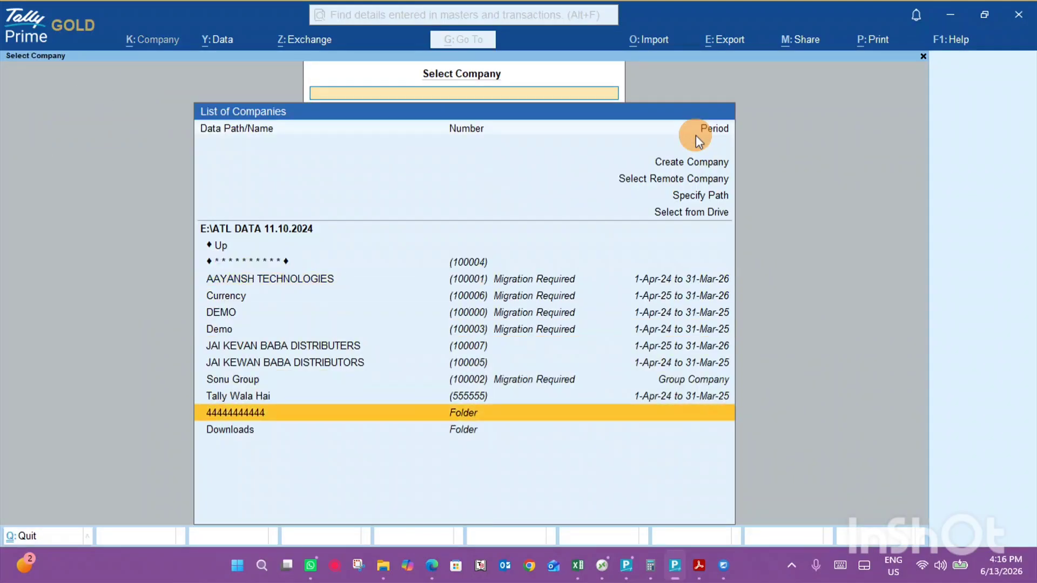
key("Up")
key("Return")
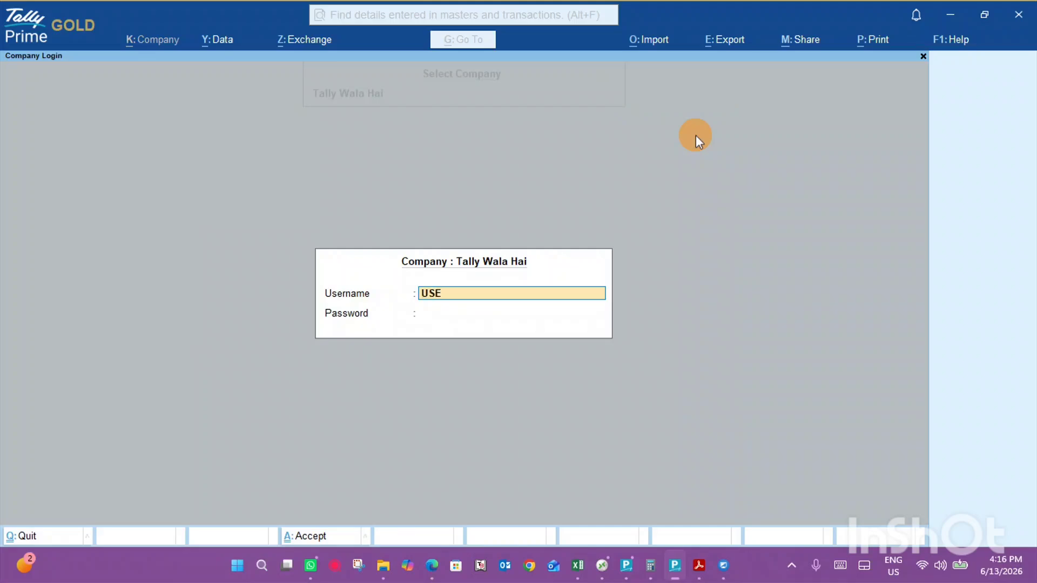
- Log in to Tally Wala Hai as USER2 with that user's password
type("2")
key("Return")
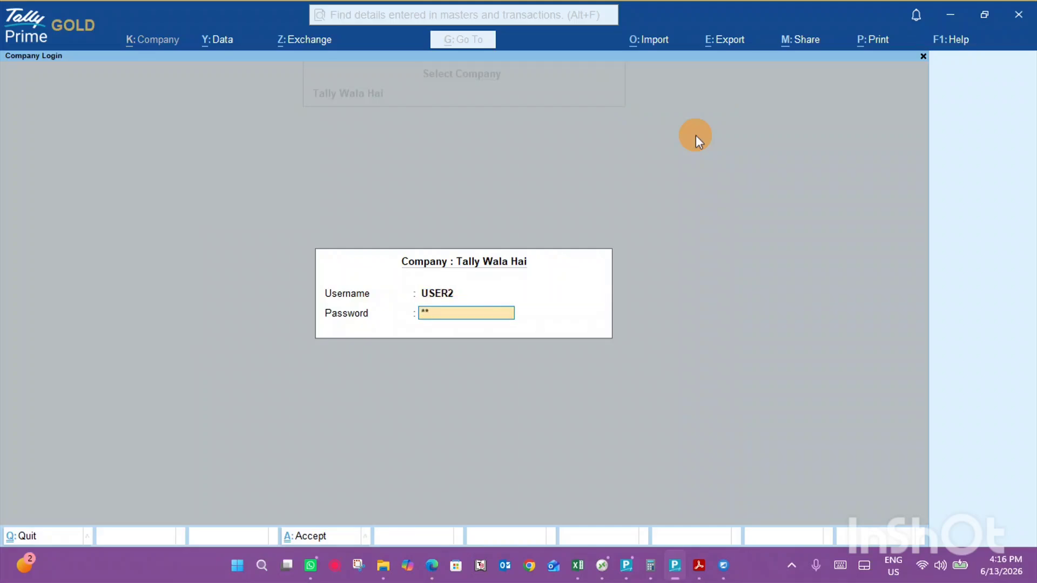
key("Return")
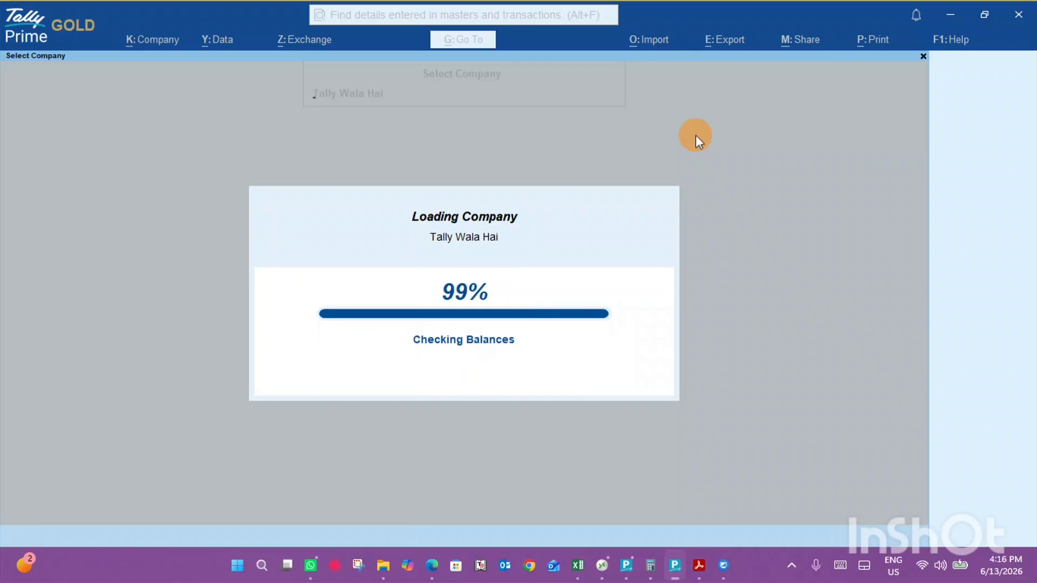
- Open the UnVerified Vouchers report as USER2
key("Down")
key("Down")
key("Down")
key("Down")
key("Down")
key("Down")
key("Down")
key("Down")
key("Down")
key("Down")
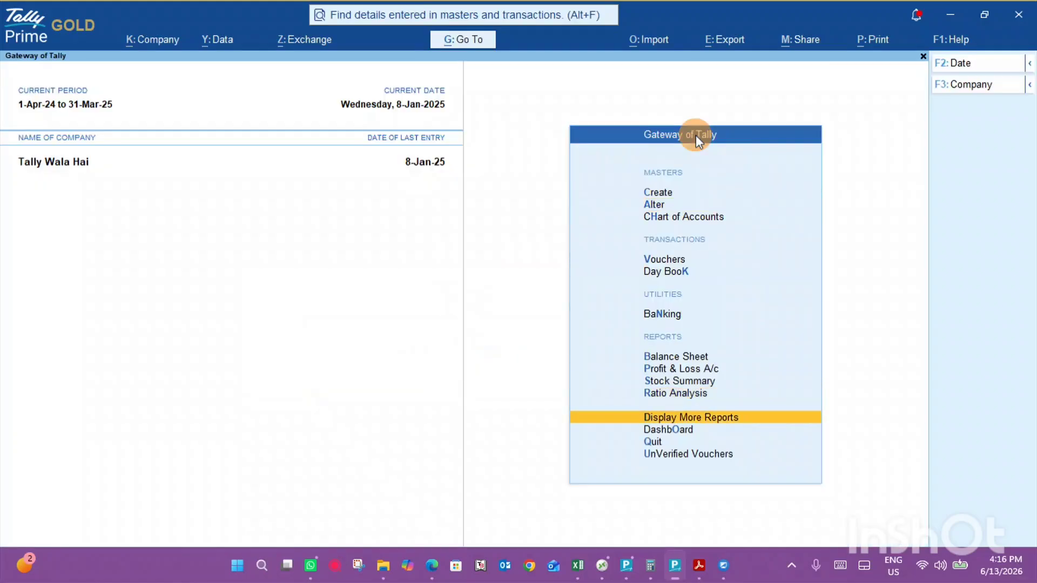
key("Down")
key("Down")
key("Down")
key("Return")
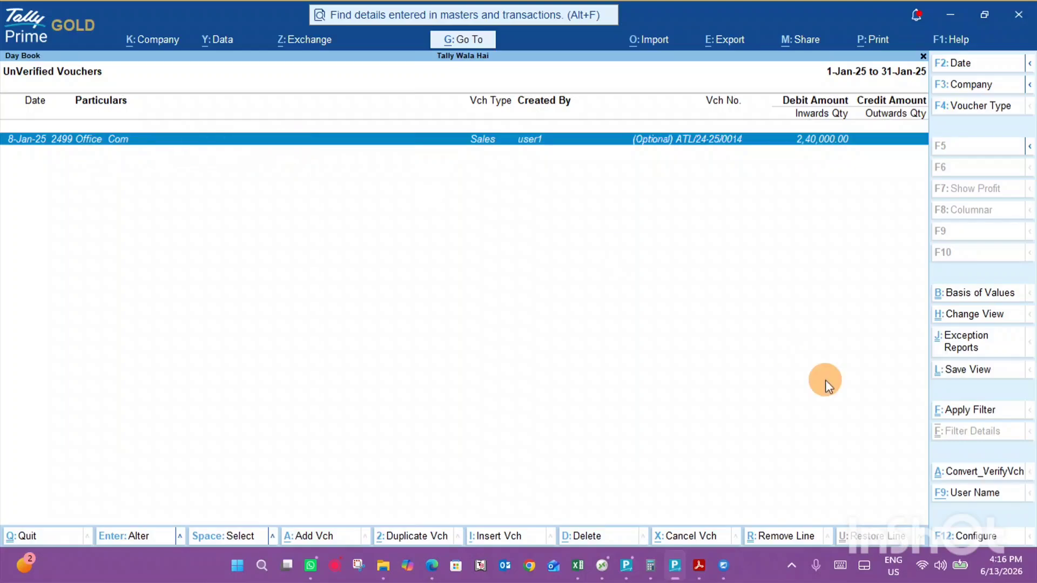
- Convert user1's sales voucher for 2499 Office Com to verified, approving the entry, and leave the report
left_click(981, 474)
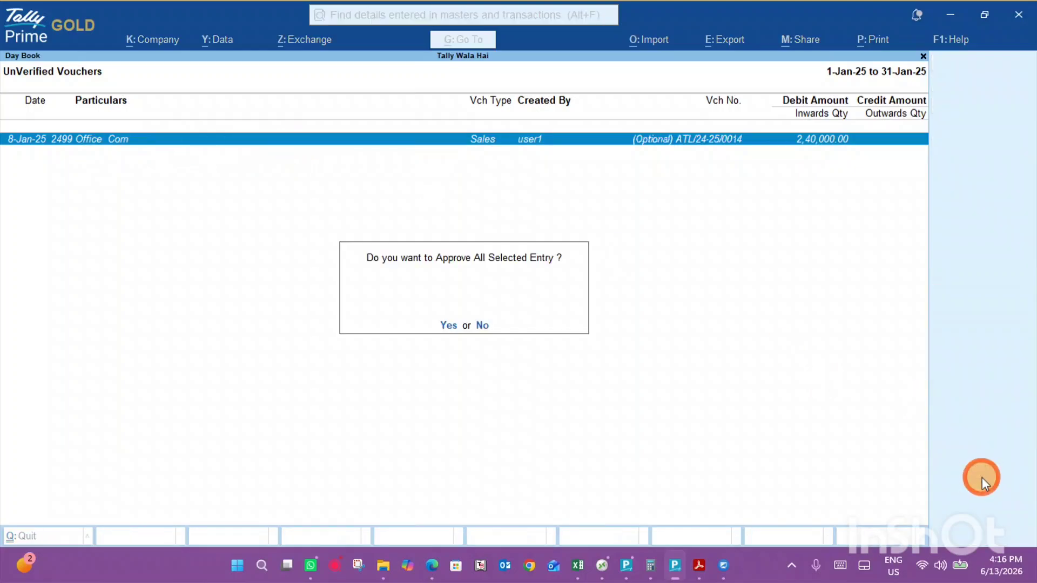
key("y")
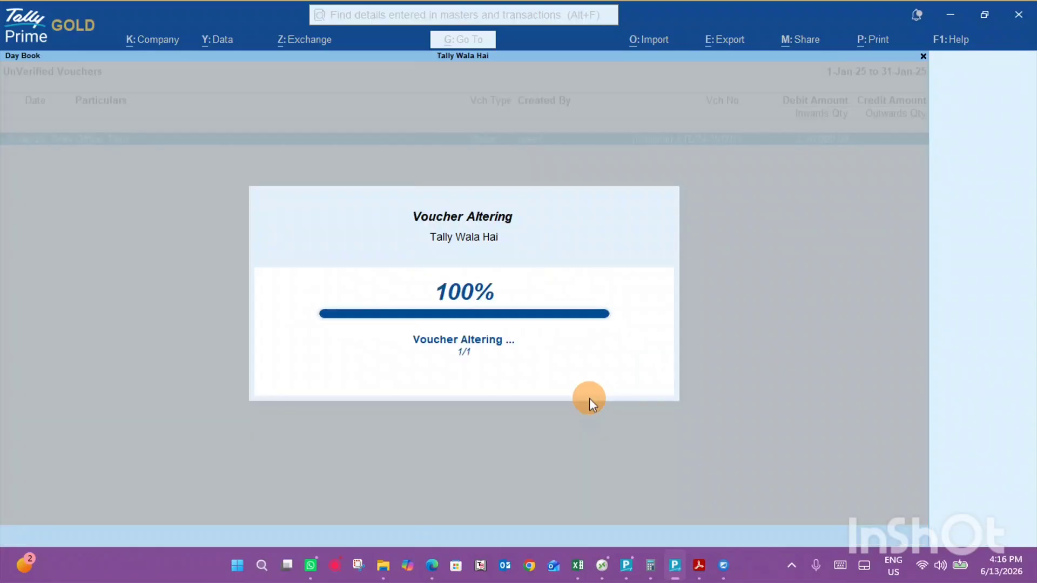
key("Escape")
key("Escape")
key("Escape")
- Open sales voucher ATL/24-25/0014 from the Day Book and check its Created By and Approved By details
key("k")
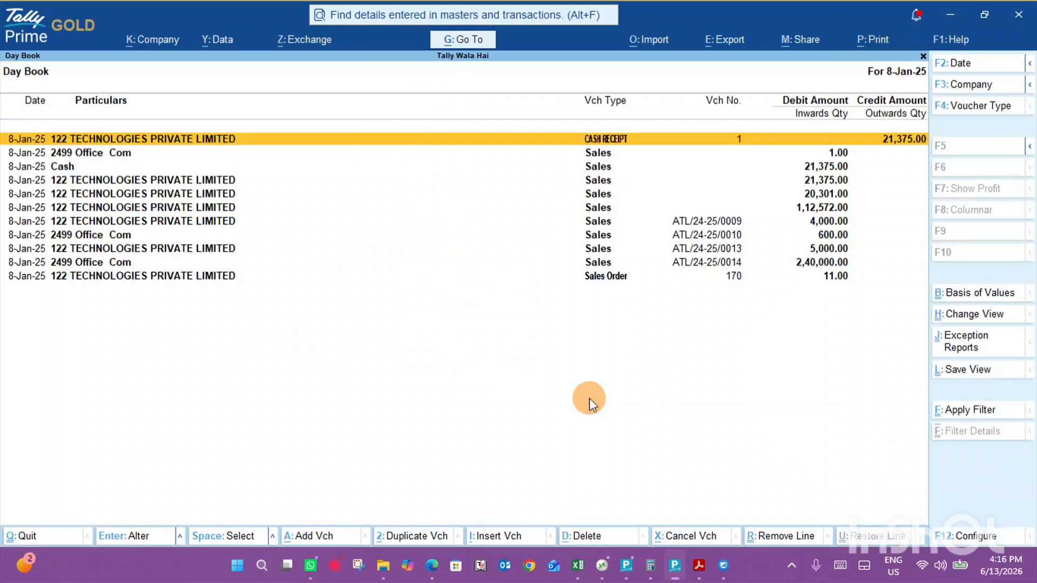
key("Down")
key("Down")
key("Down")
key("Down")
key("Down")
key("Down")
key("Down")
key("Down")
key("Down")
key("Down")
key("Up")
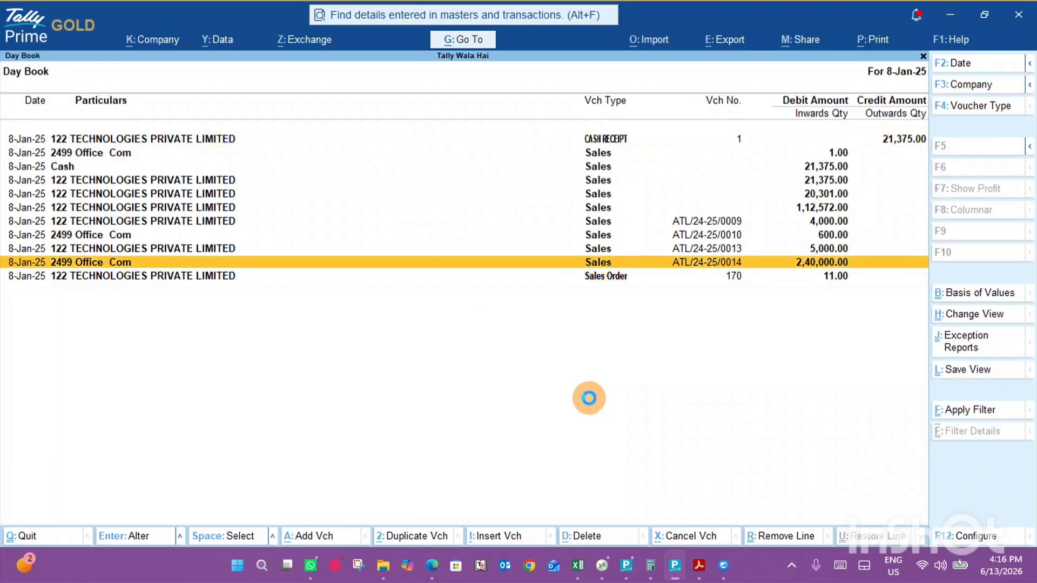
key("Return")
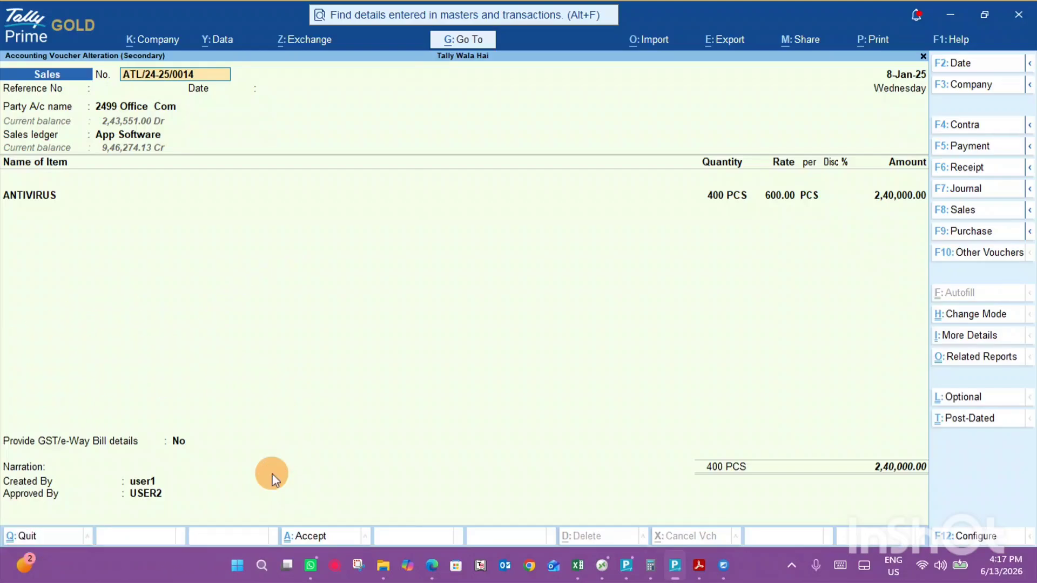
- Reopen the approved voucher to recheck its approval details, then return to the Gateway of Tally without changes
key("Escape")
key("Escape")
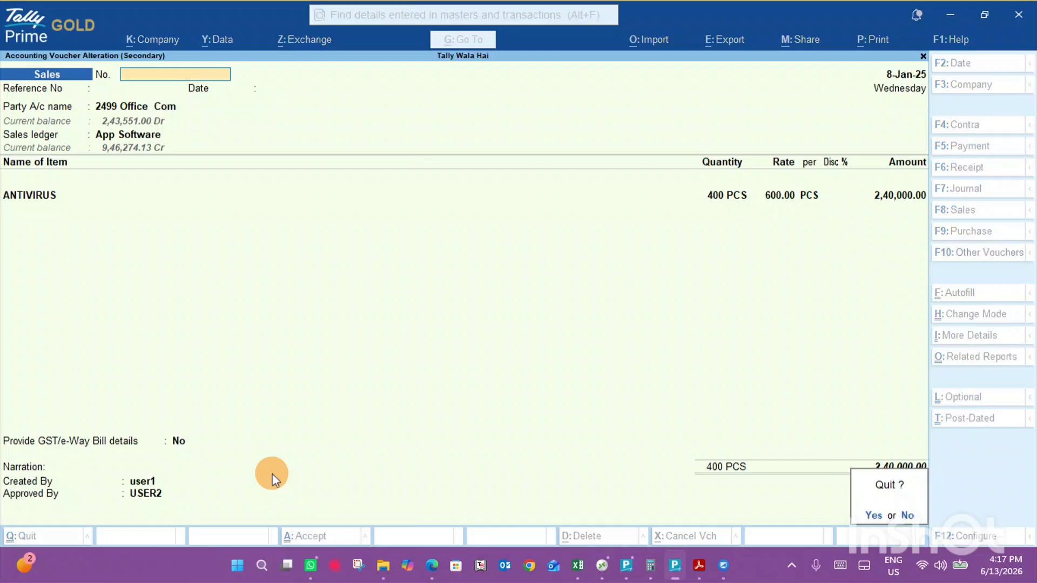
key("Return")
key("Return")
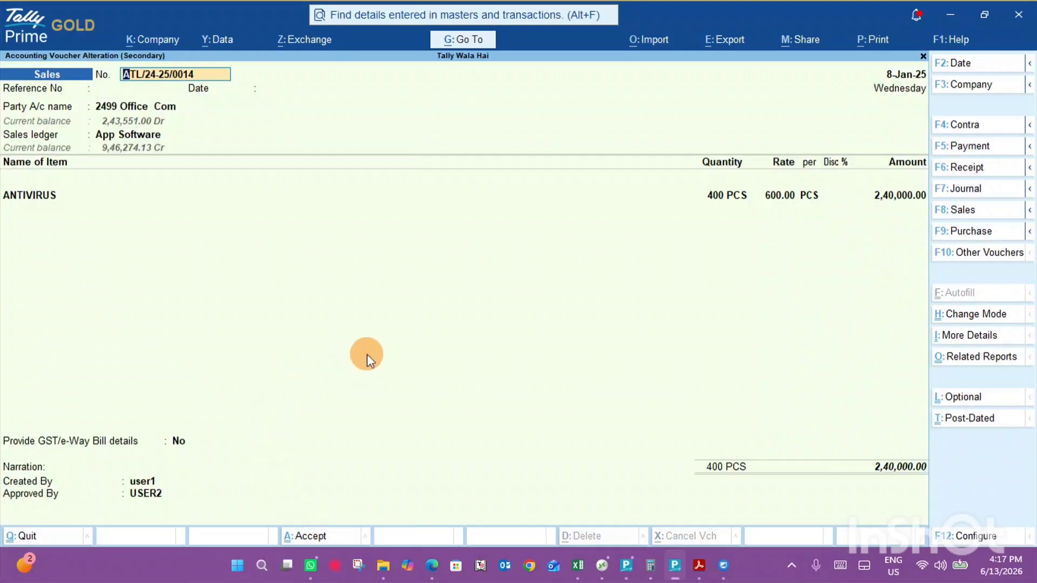
key("Escape")
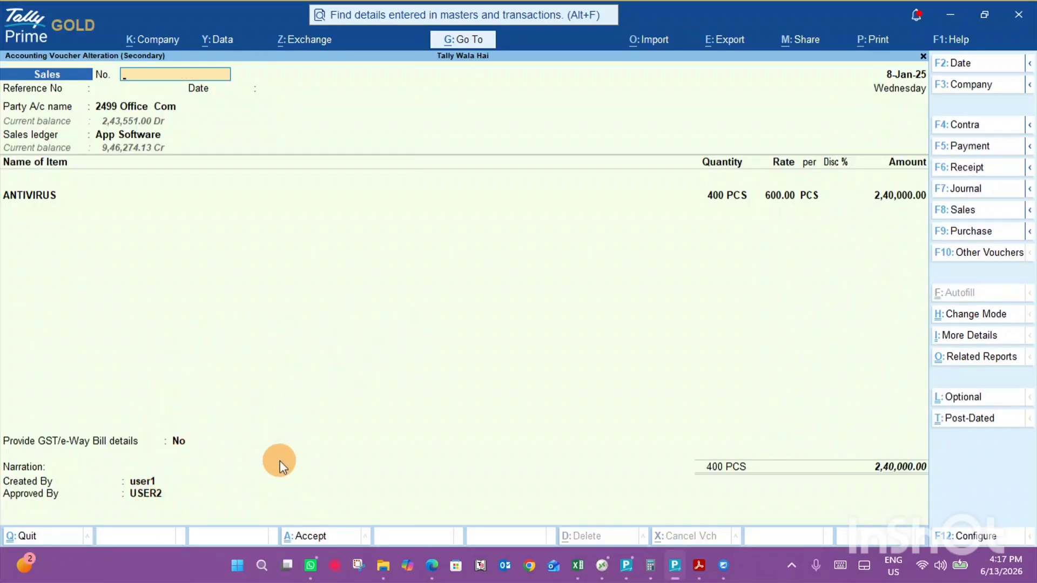
key("Escape")
key("Return")
key("Escape")
key("Escape")
key("Escape")
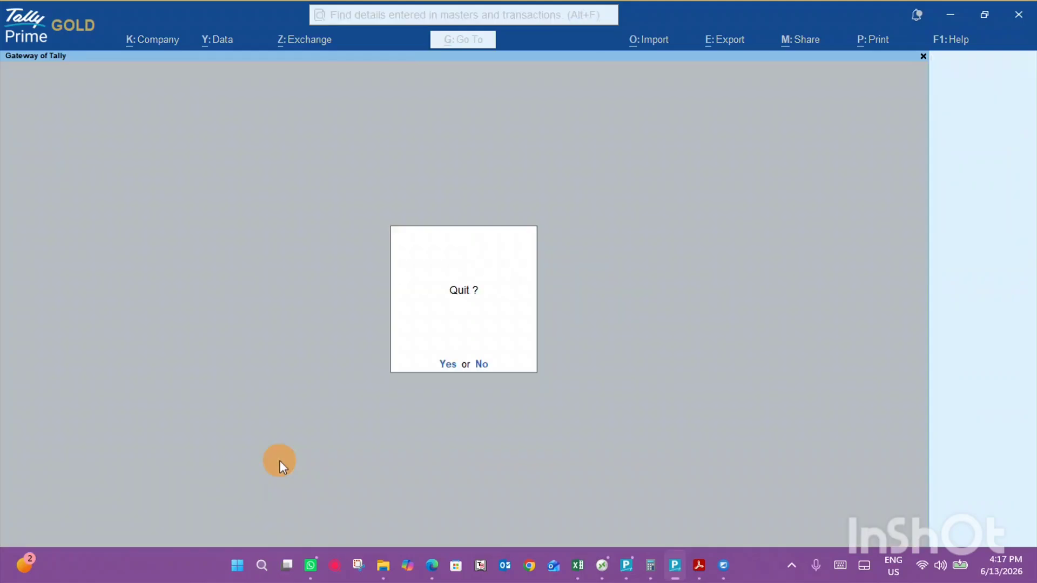
key("Escape")
- Open the first ledger in the list for alteration as USER2 to check access, then return to the Gateway of Tally without changes
key("Down")
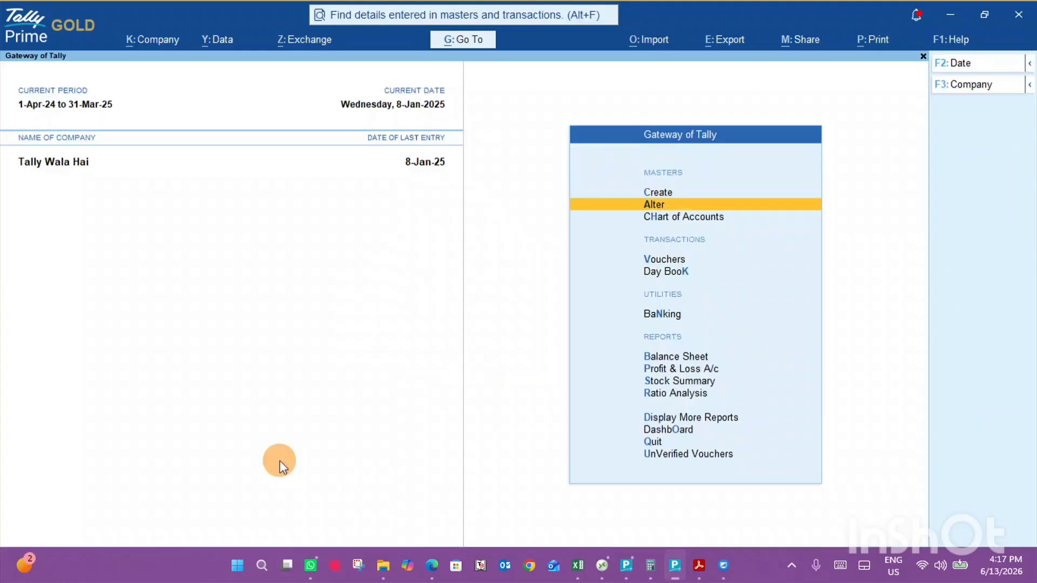
key("Return")
key("Down")
key("Return")
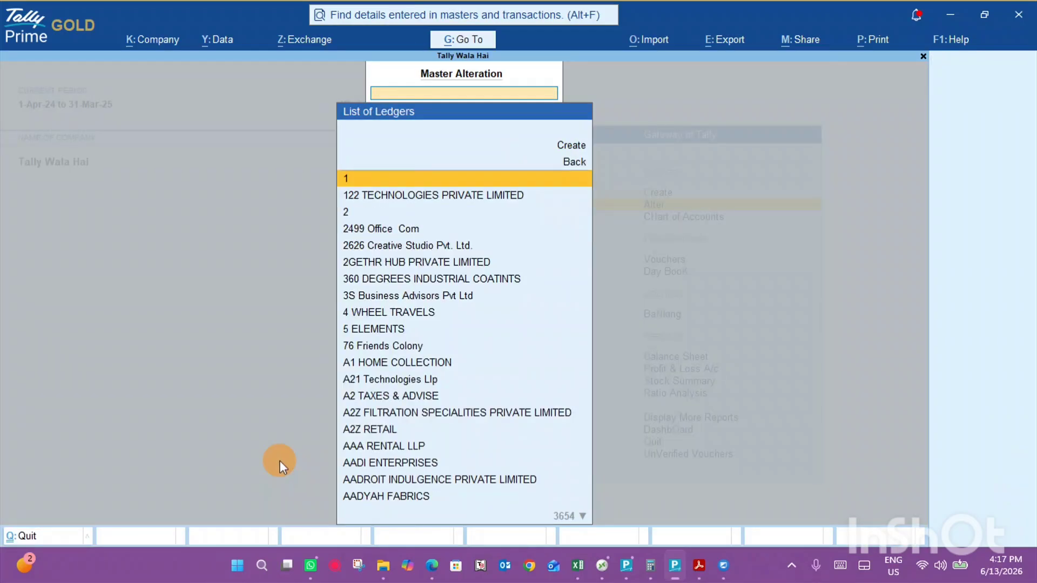
key("Return")
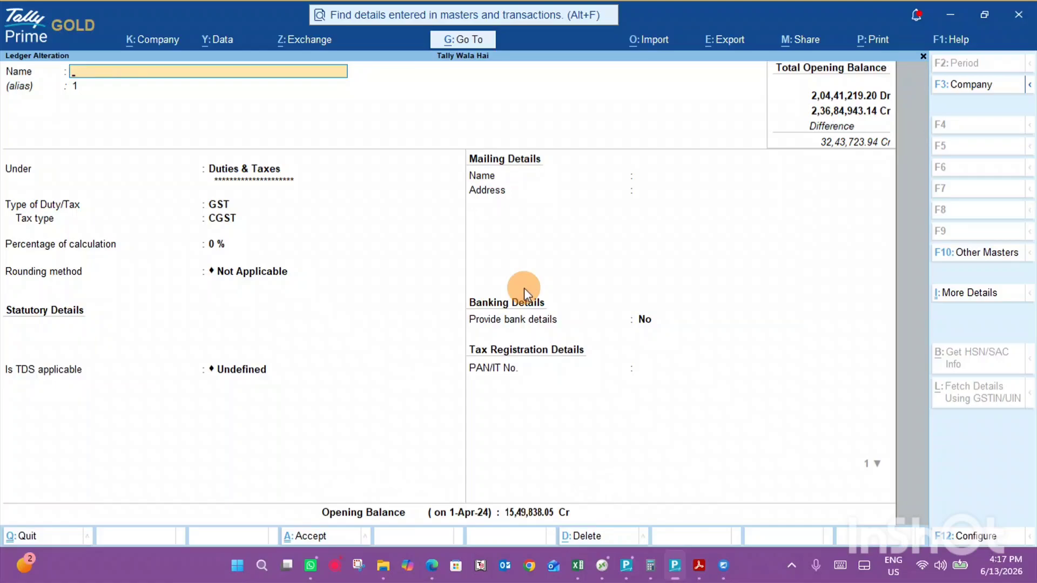
key("Escape")
key("Escape")
key("Escape")
key("Up")
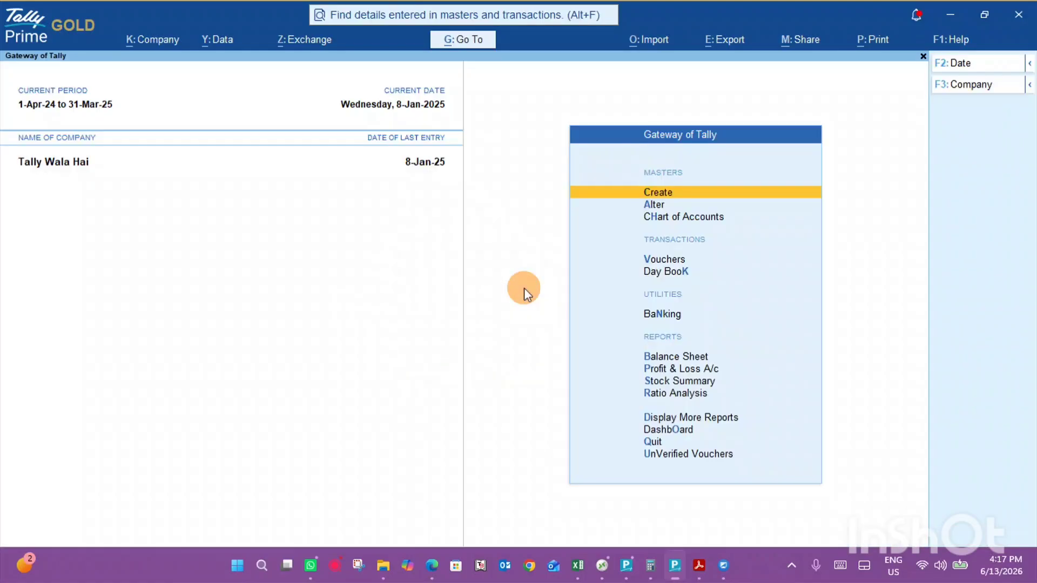
- Shut the Tally Wala Hai company and bring up the company selection list
key("alt+k")
key("Down")
key("Down")
key("Down")
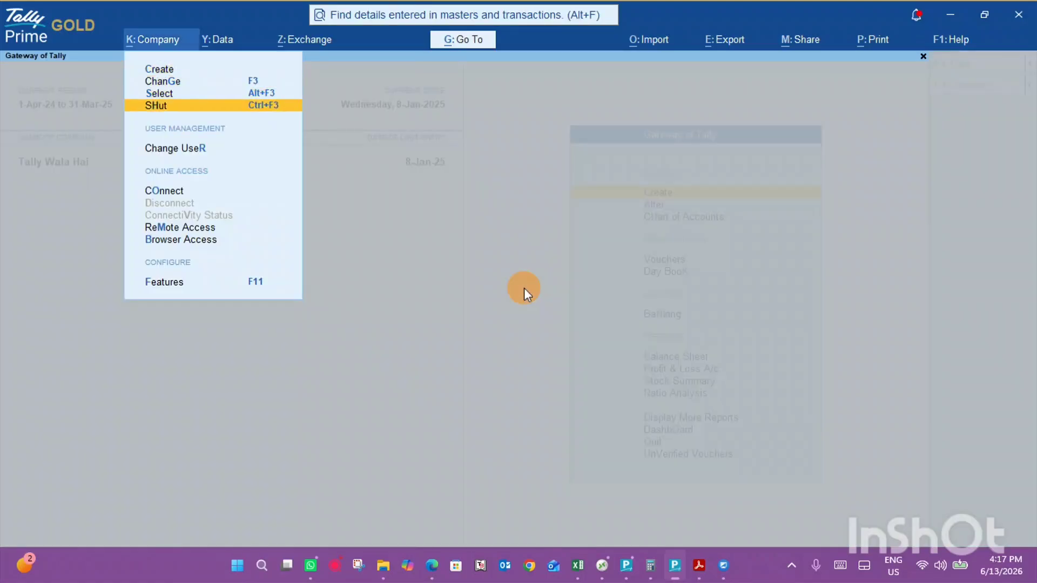
key("Return")
key("Return")
- Select the company Tally Wala Hai again and log in as ADMIN with the account password
key("Down")
key("Down")
key("Down")
key("Down")
key("Down")
key("Down")
key("Down")
key("Down")
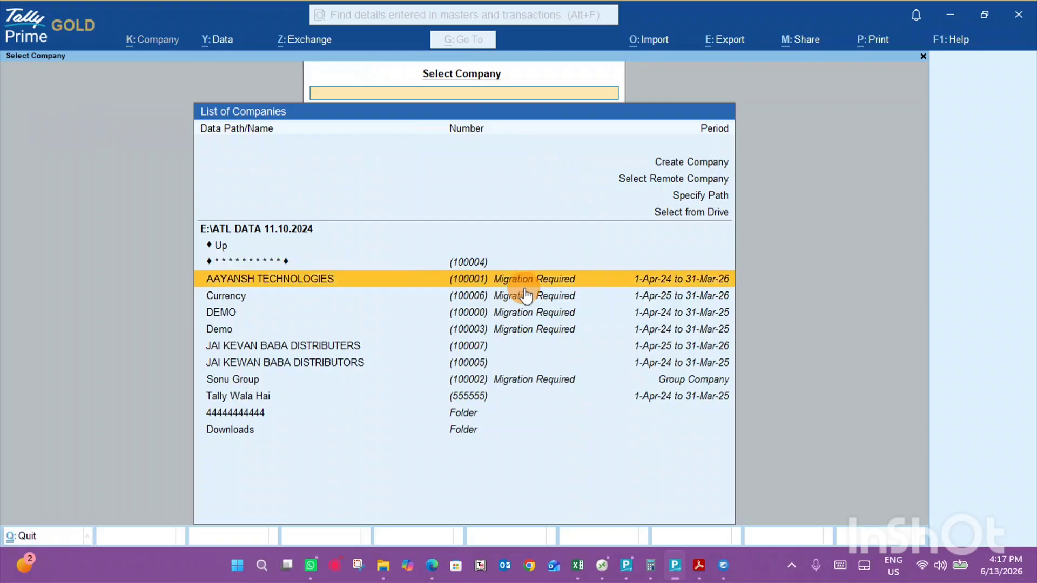
key("Return")
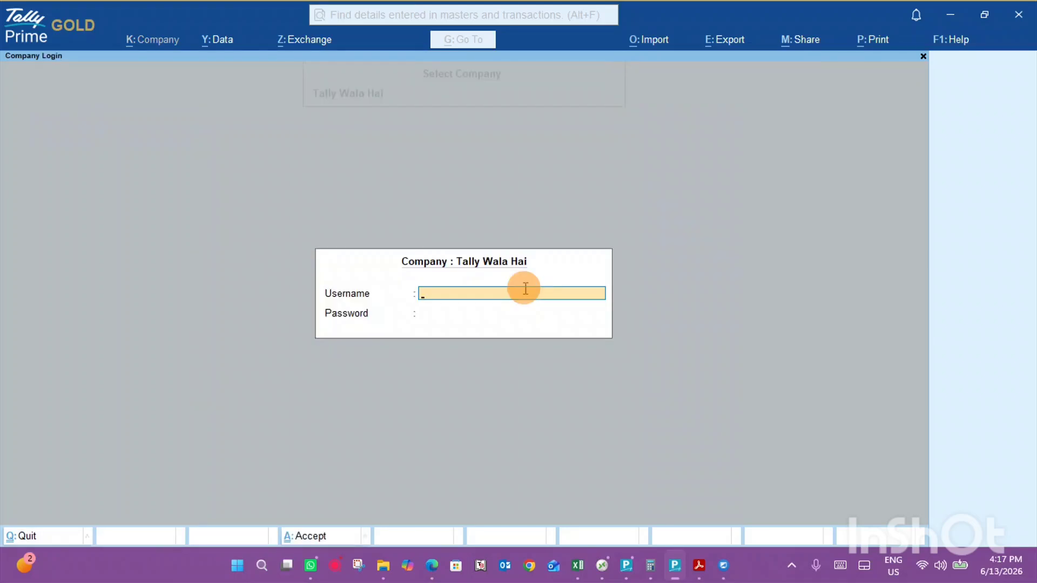
key("Return")
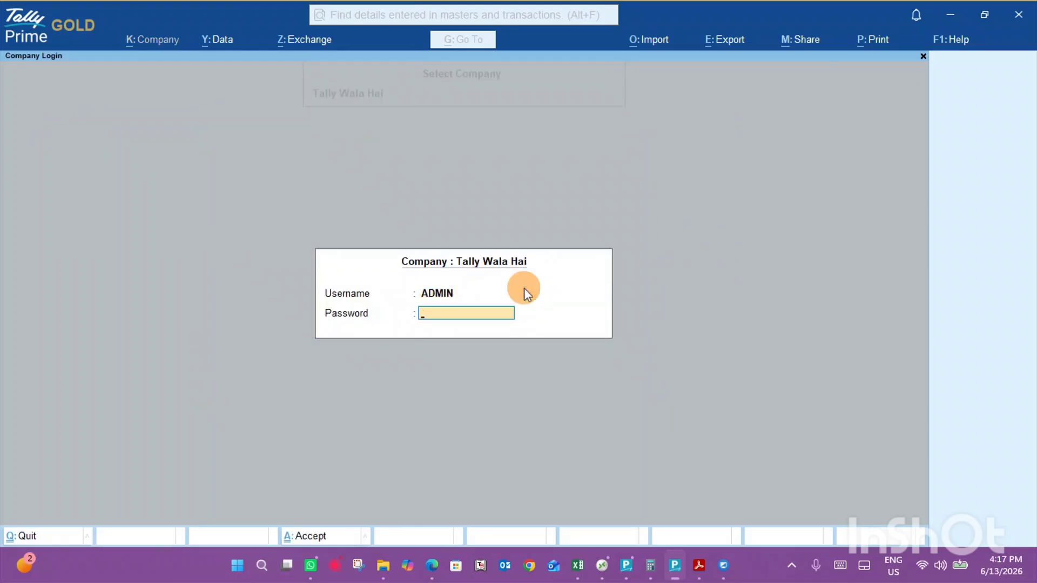
key("Return")
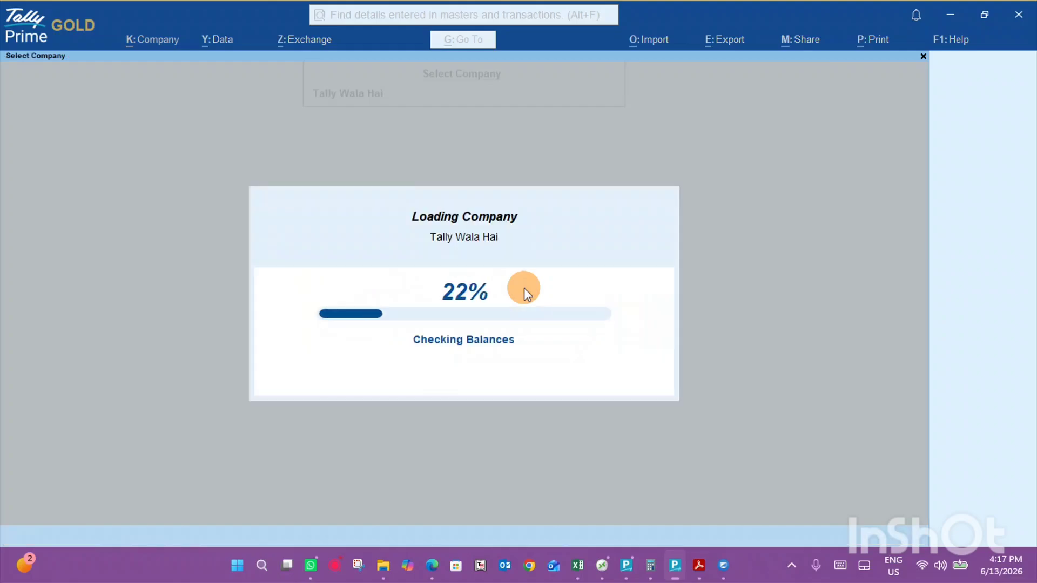
- Open the Users and Passwords list for the company as ADMIN
key("alt+k")
key("Down")
key("Down")
key("Down")
key("Down")
key("Down")
key("Down")
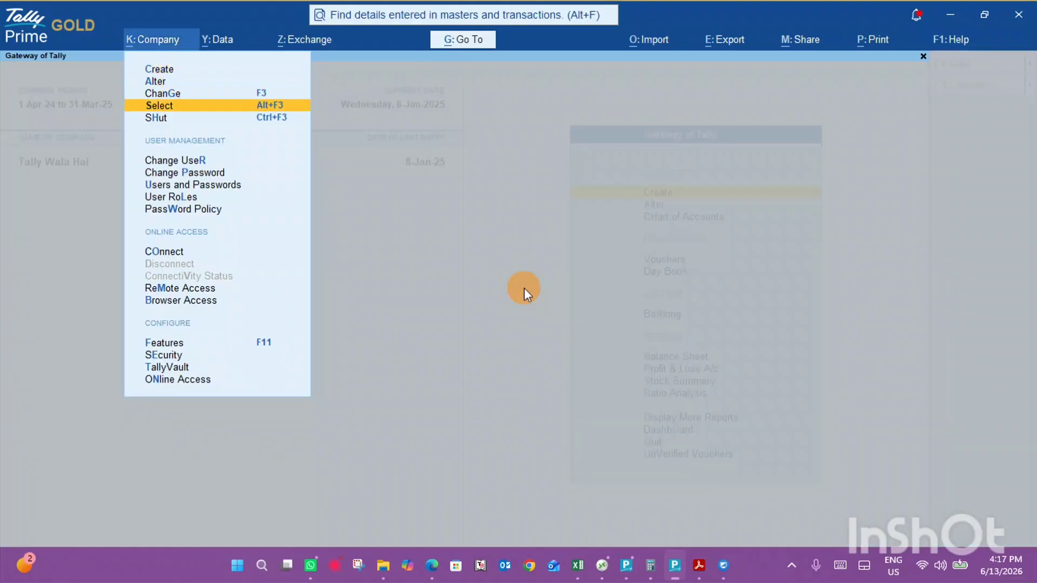
key("Down")
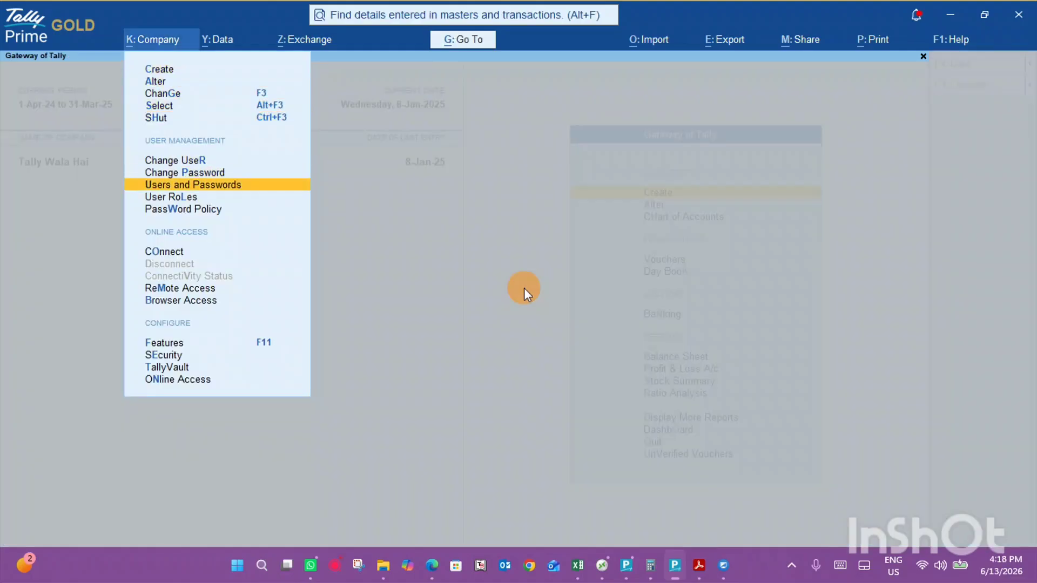
key("Return")
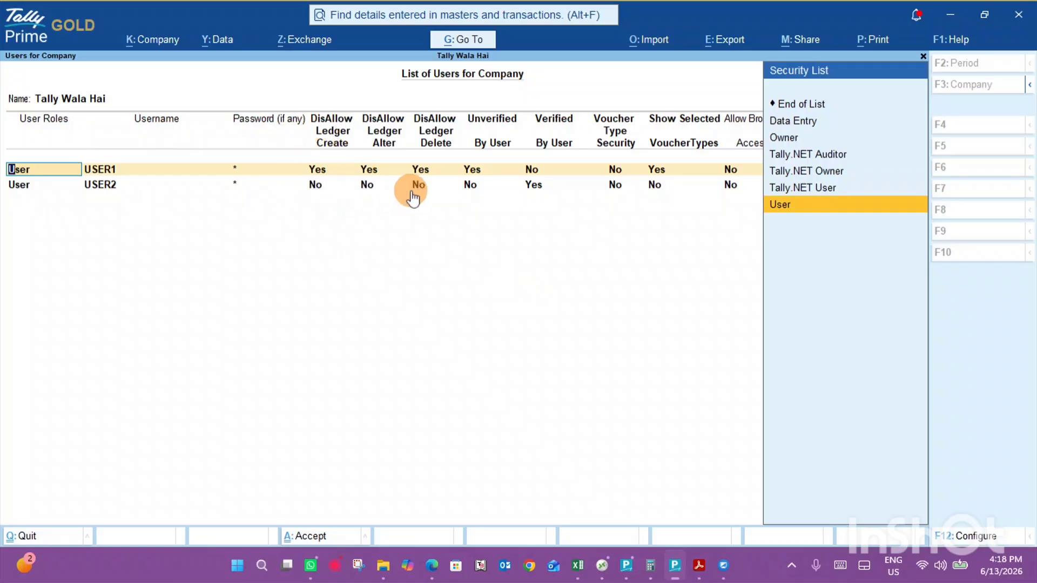
- Go through USER1's row in the users list to the Voucher Type Security setting, keeping the preceding settings as they are
key("Return")
key("Return")
key("Return")
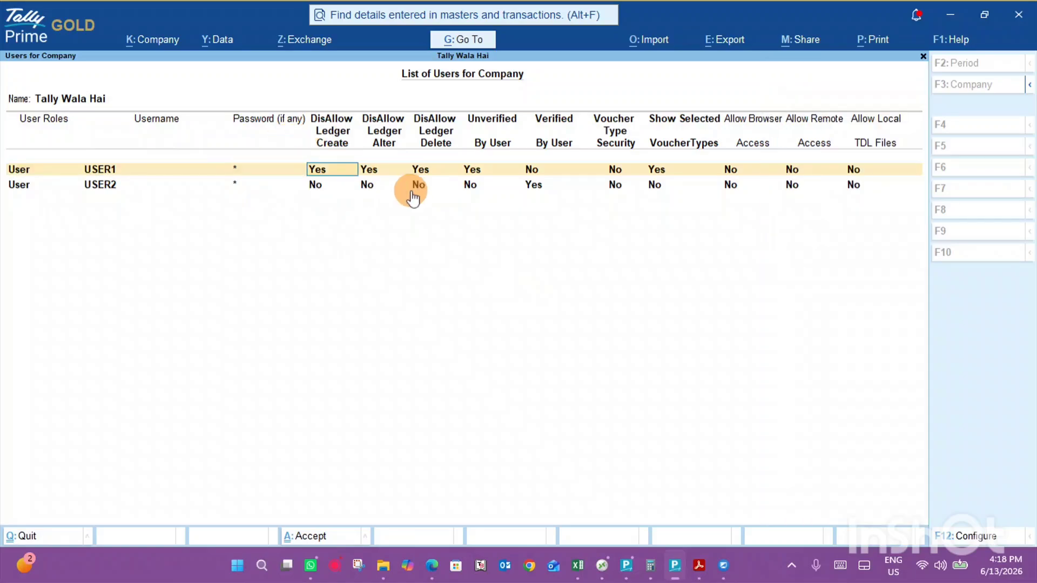
key("Return")
key("Return")
key("Return")
key("Return")
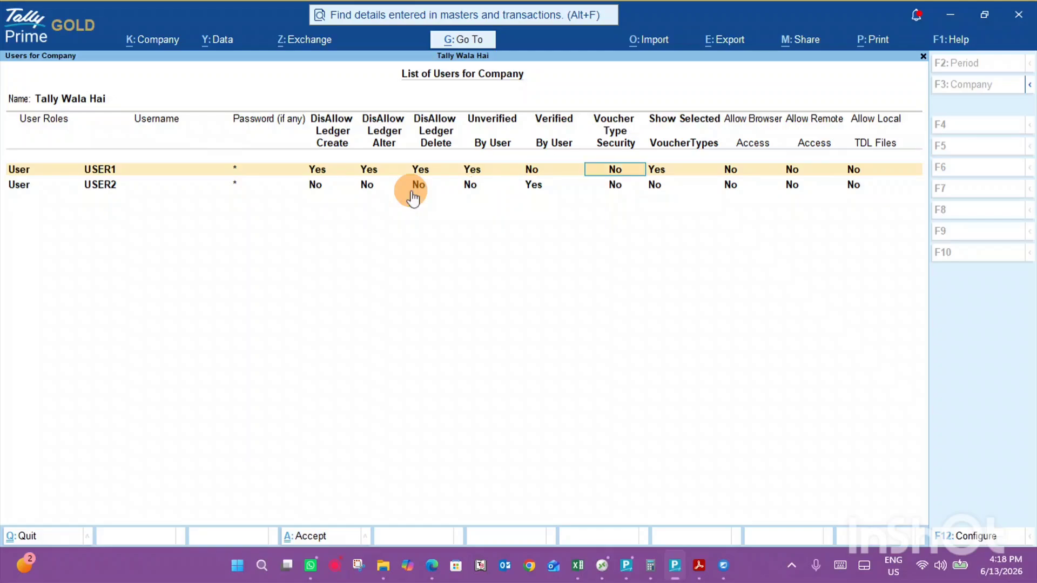